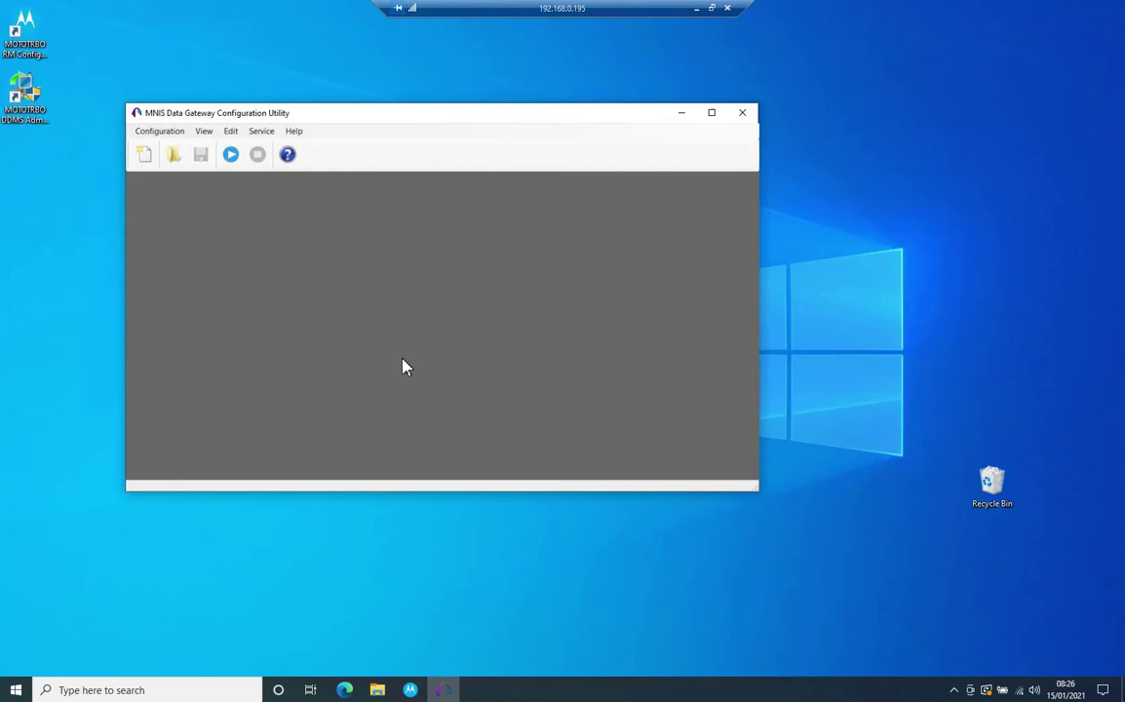
# Create a new configuration and choose Conventional as the system operation mode in its General settings.
pyautogui.click(230, 156)
pyautogui.click(144, 156)
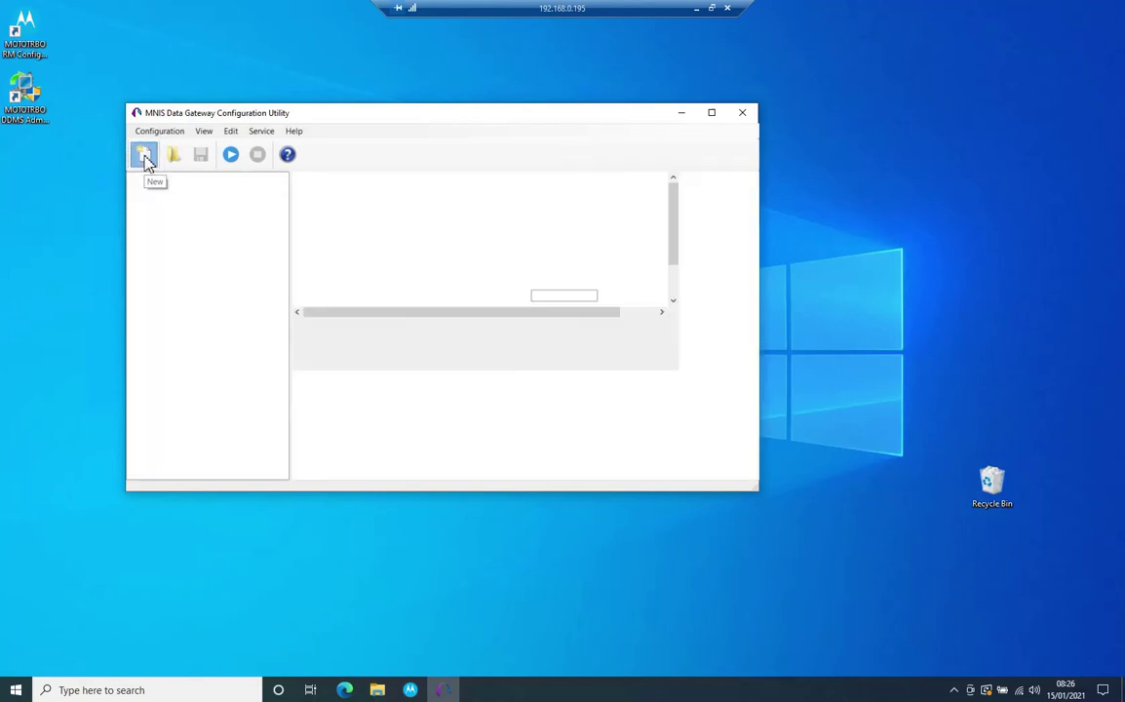
pyautogui.click(175, 186)
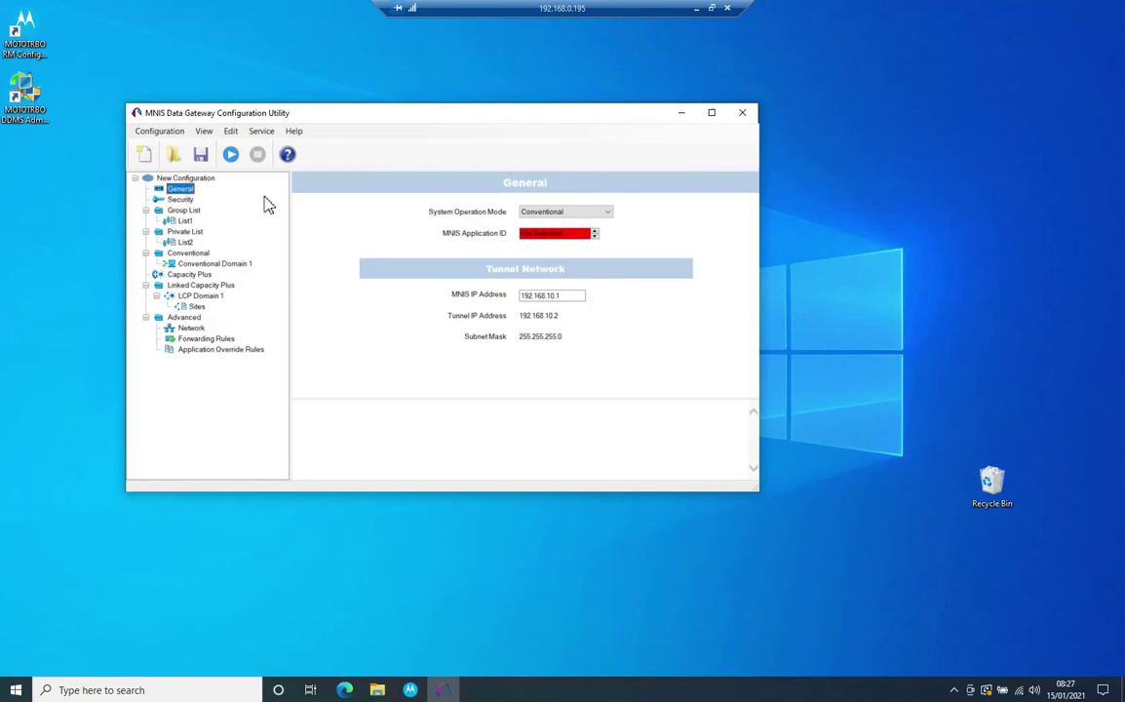
pyautogui.moveTo(591, 217)
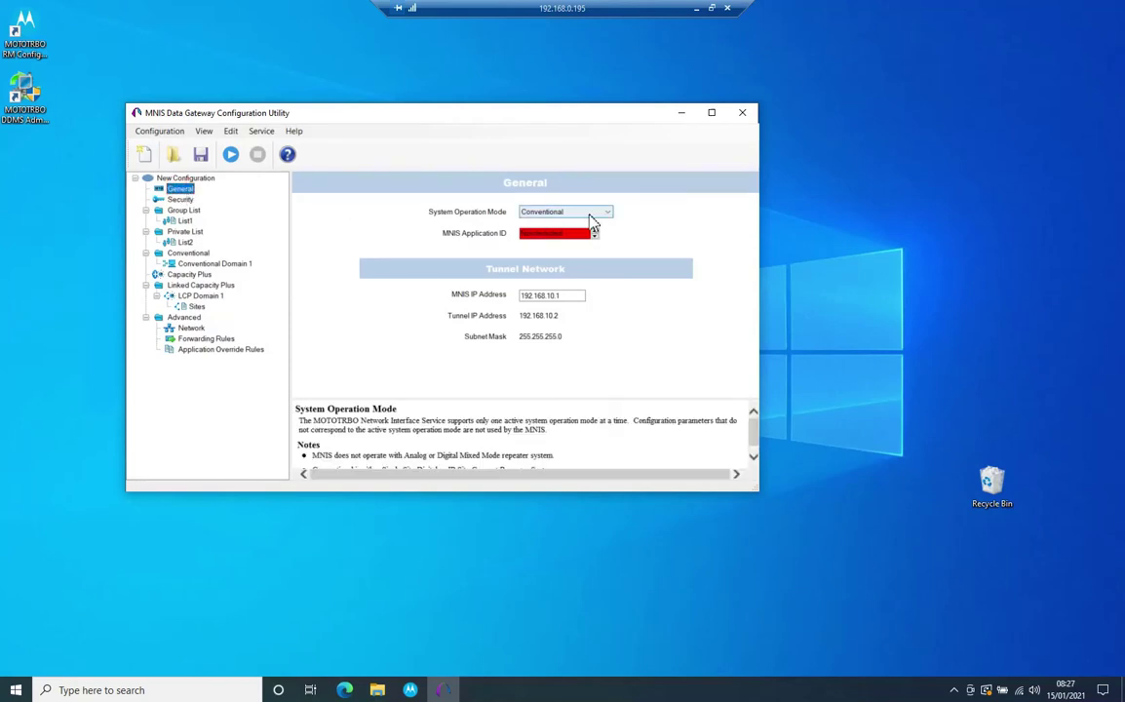
pyautogui.click(590, 218)
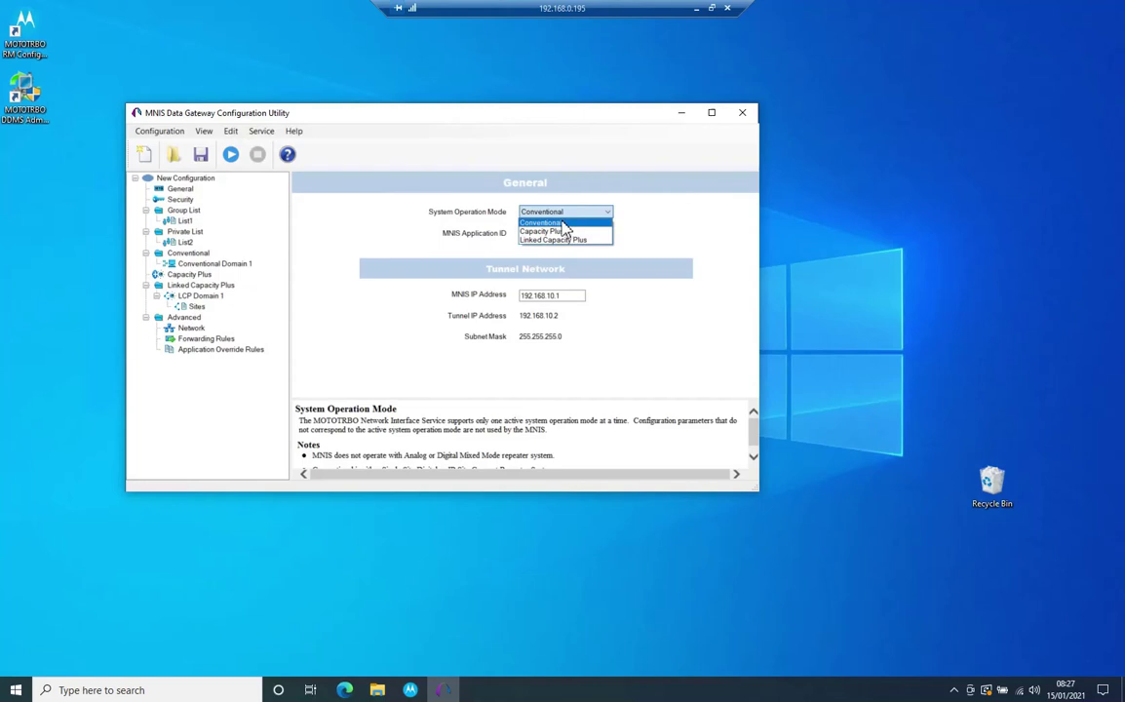
pyautogui.click(561, 223)
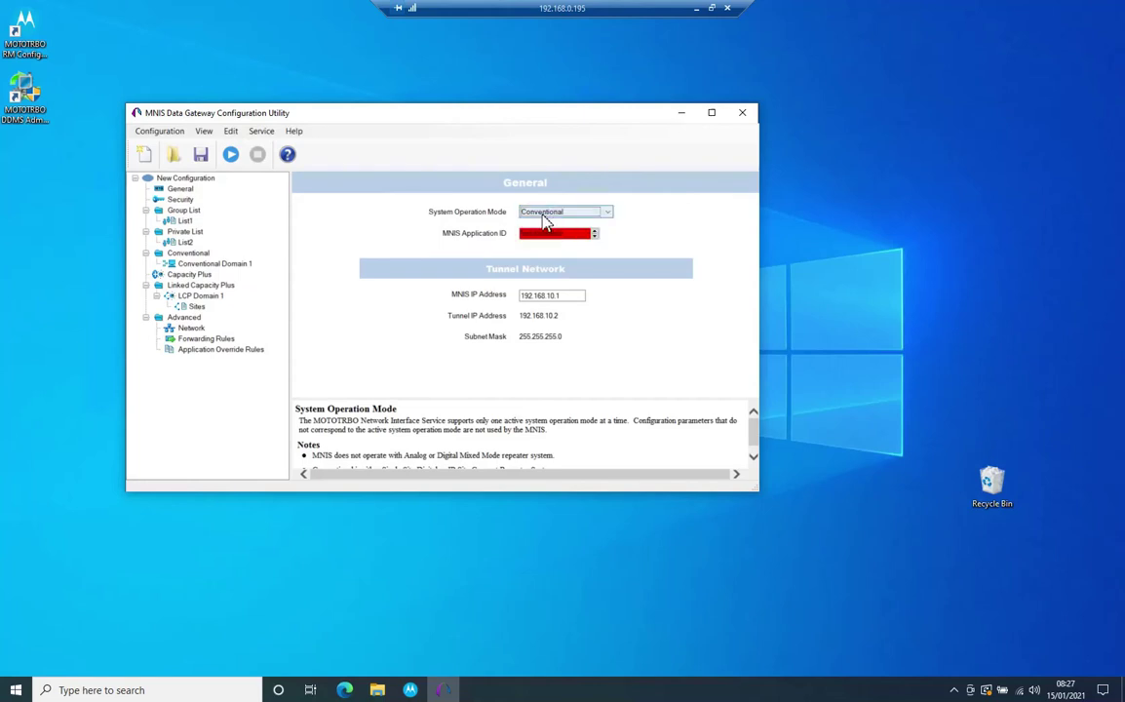
pyautogui.click(611, 212)
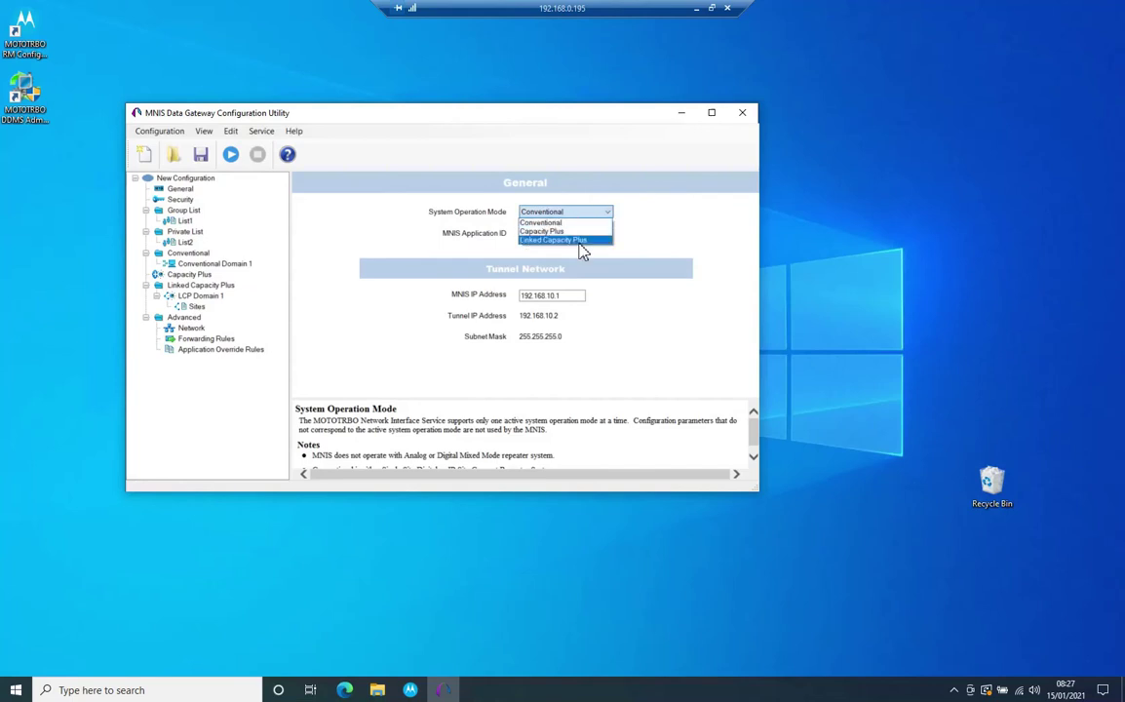
pyautogui.click(573, 223)
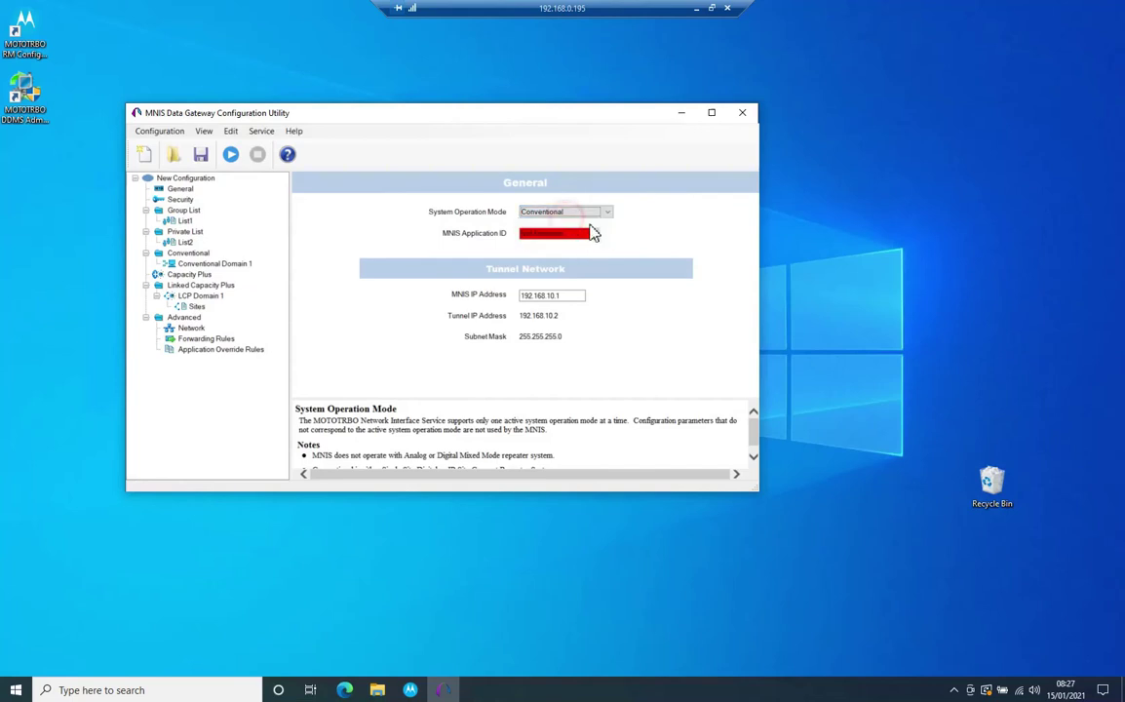
# Set the MNIS Application ID to 100 in the General settings, keeping the default MNIS IP address.
pyautogui.click(573, 233)
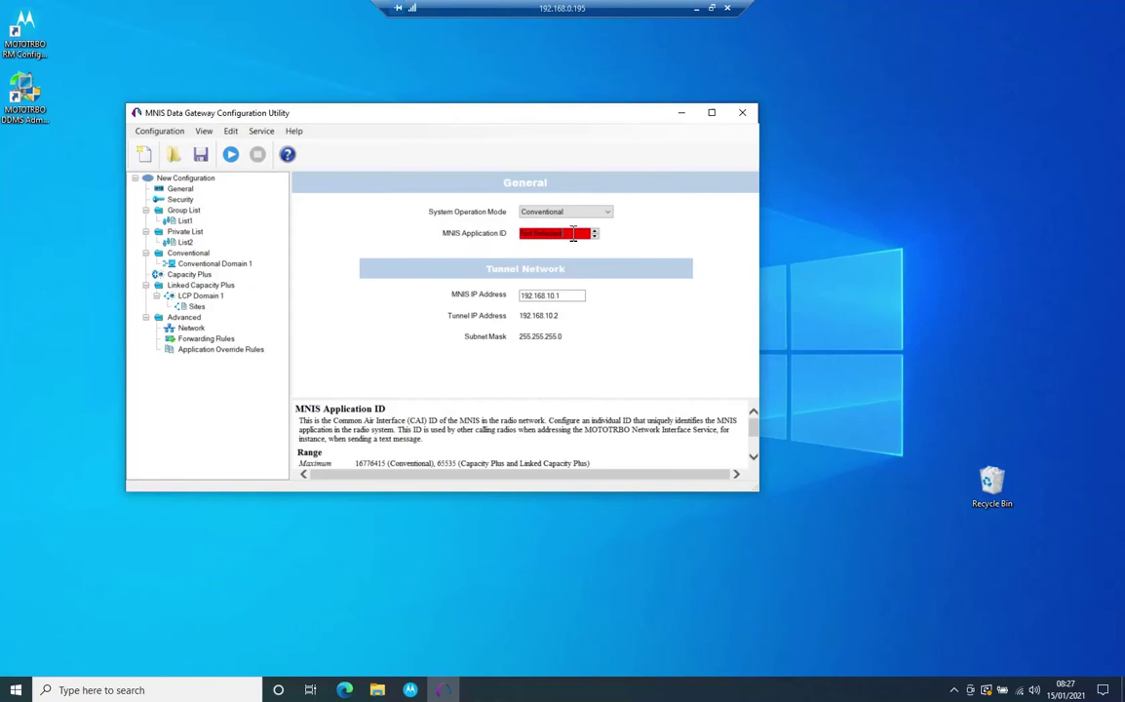
pyautogui.doubleClick(573, 232)
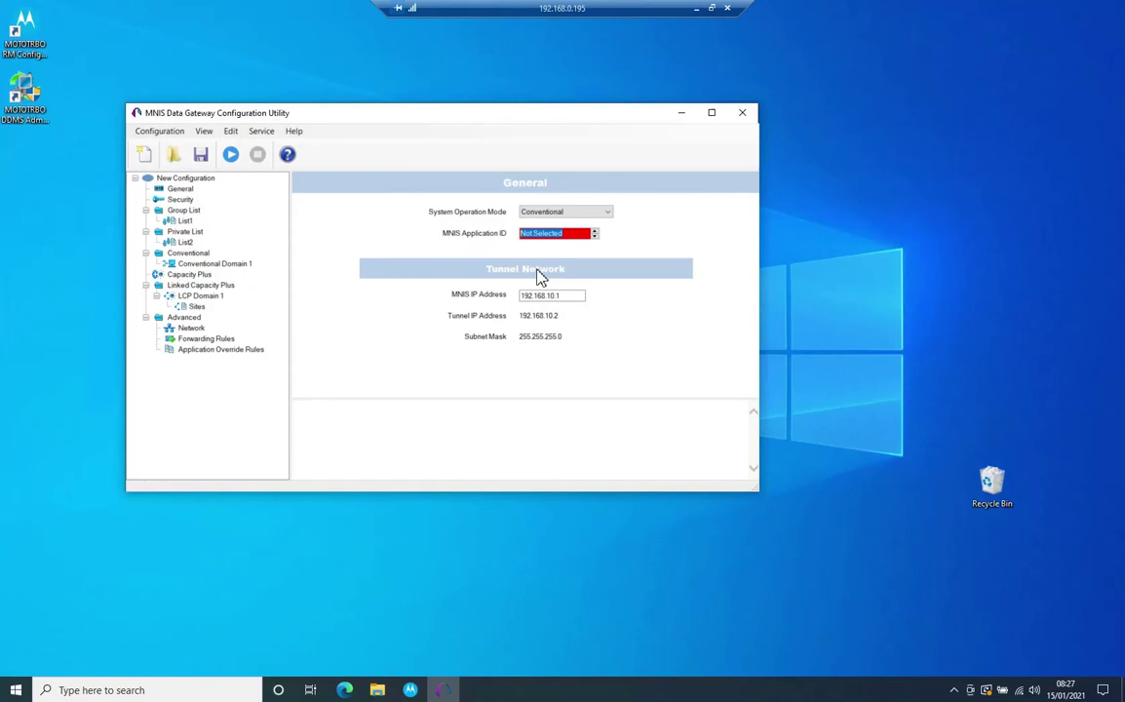
pyautogui.write('1')
pyautogui.click(567, 295)
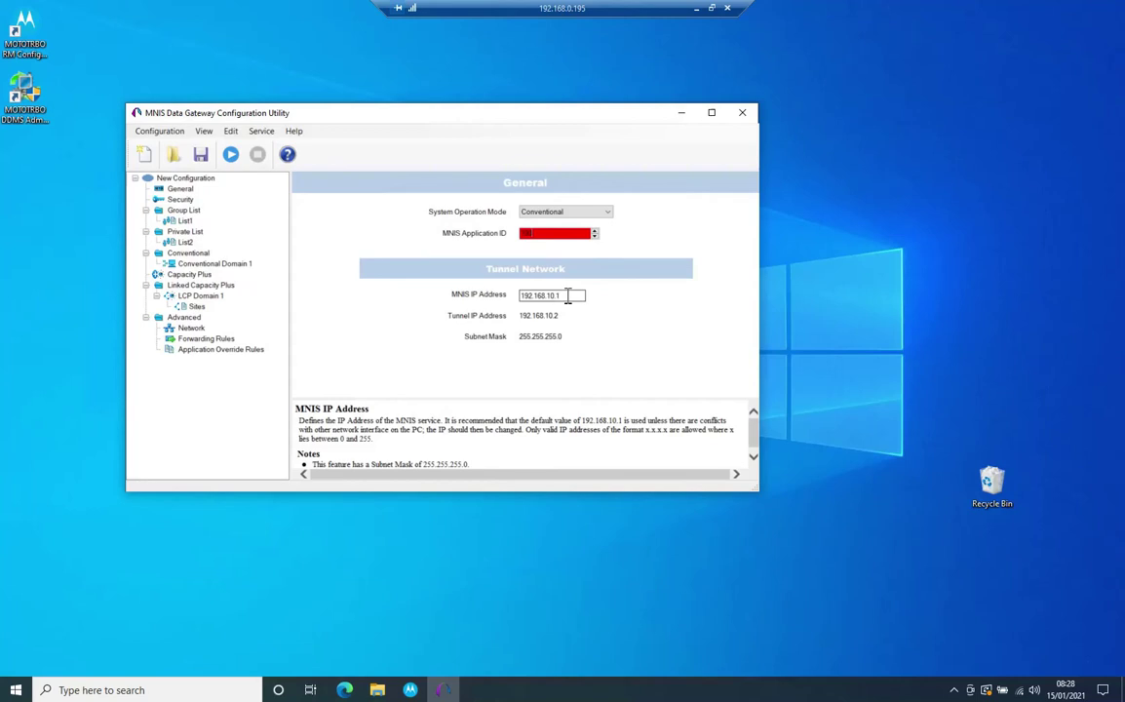
pyautogui.click(568, 296)
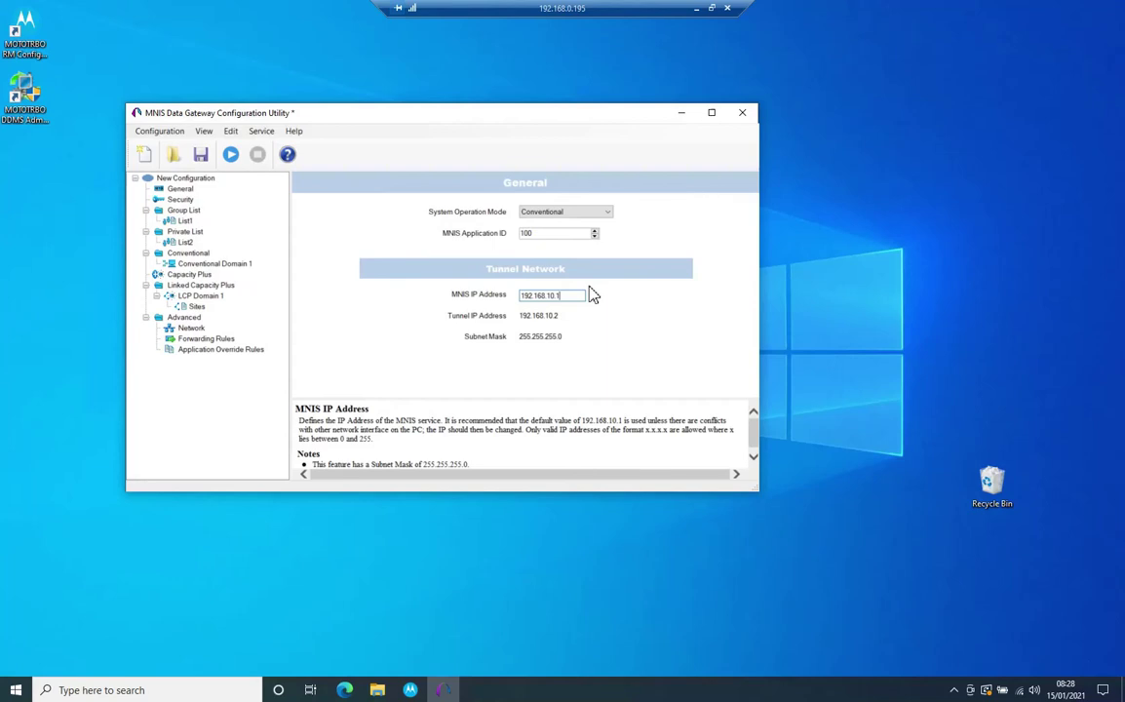
# Look through the Security settings for the basic privacy key, enhanced keys and symmetric keys.
pyautogui.moveTo(756, 242)
pyautogui.mouseDown()
pyautogui.moveTo(758, 327)
pyautogui.moveTo(759, 222)
pyautogui.mouseUp()
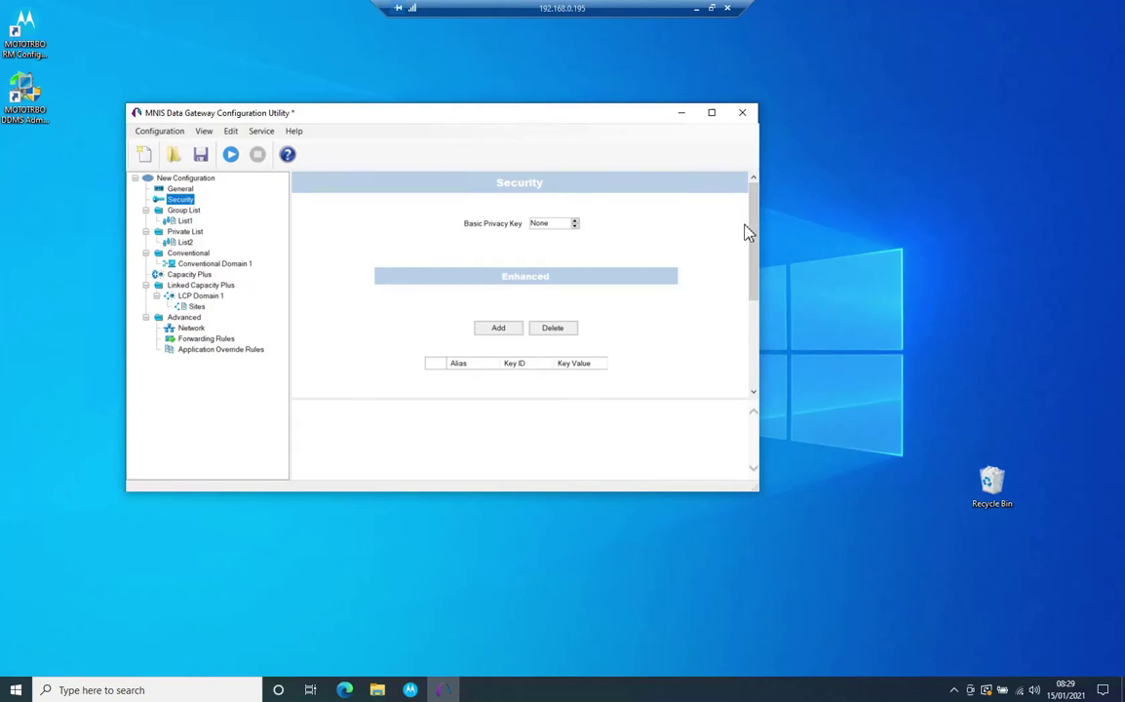
pyautogui.moveTo(753, 228); pyautogui.dragTo(759, 280)
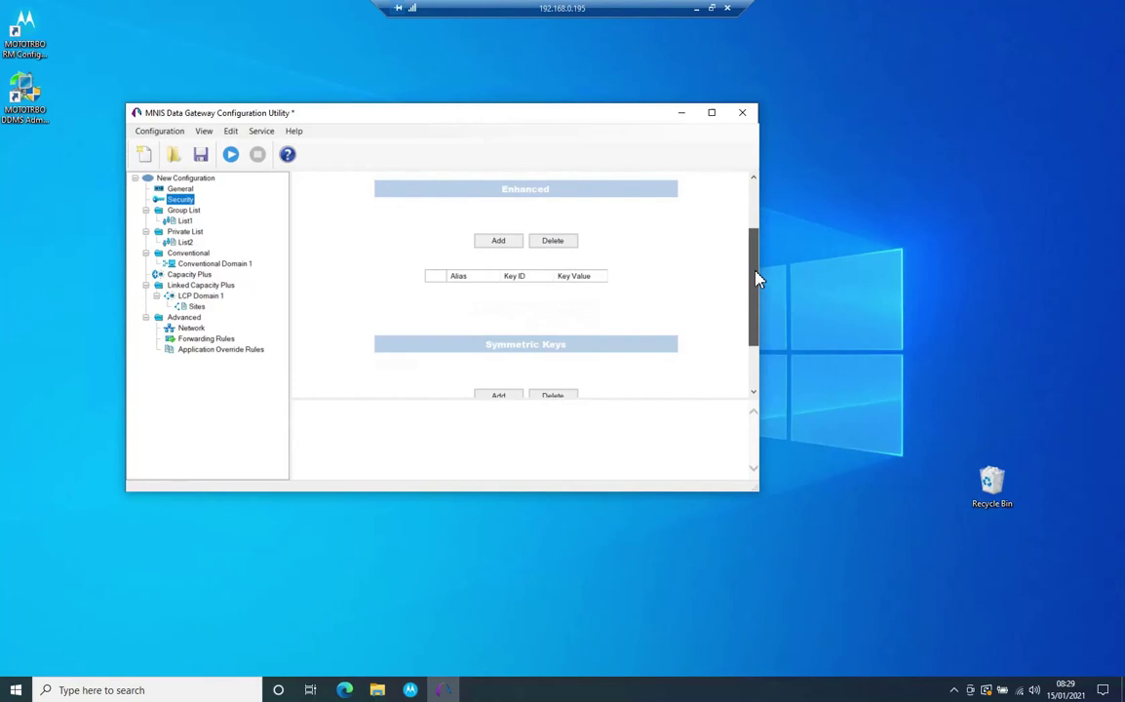
pyautogui.moveTo(758, 280); pyautogui.dragTo(762, 216)
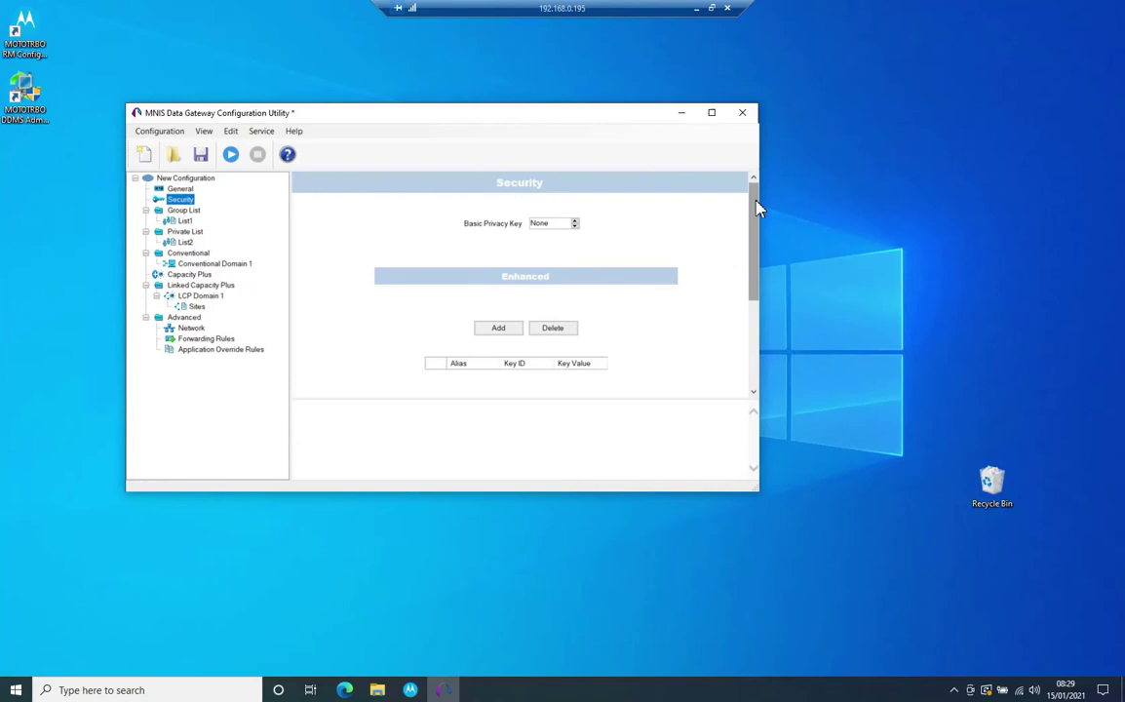
# Enable All Groups for the conventional group list List1, and open the private list List2.
pyautogui.click(189, 211)
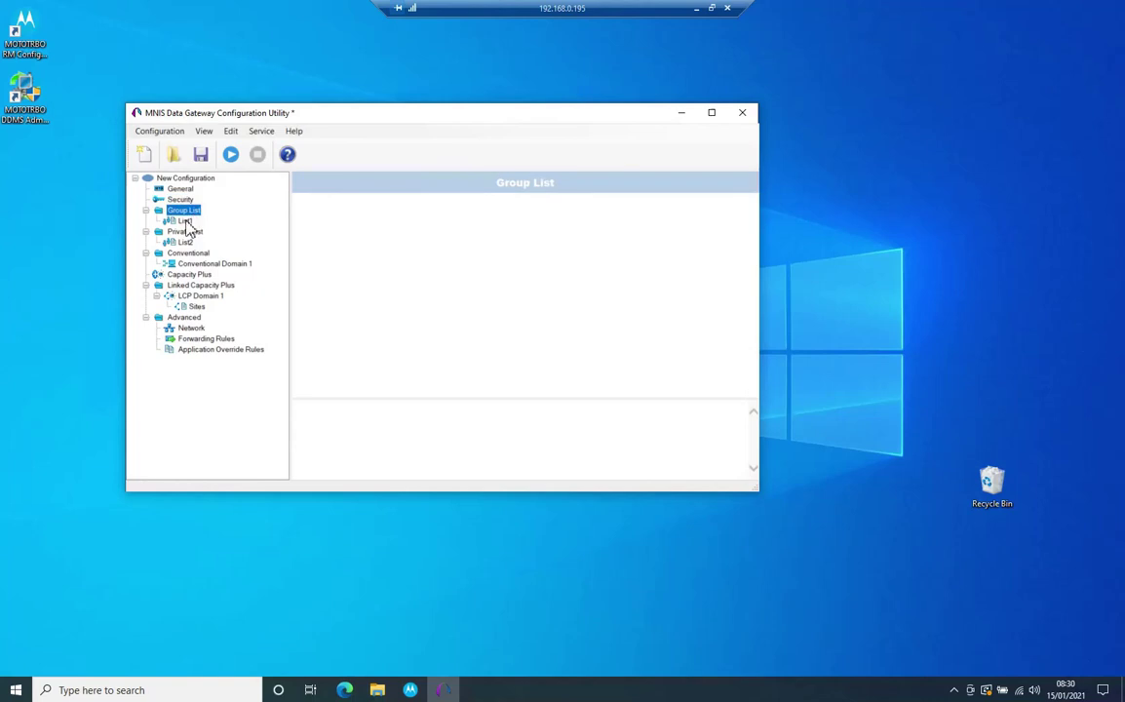
pyautogui.click(186, 222)
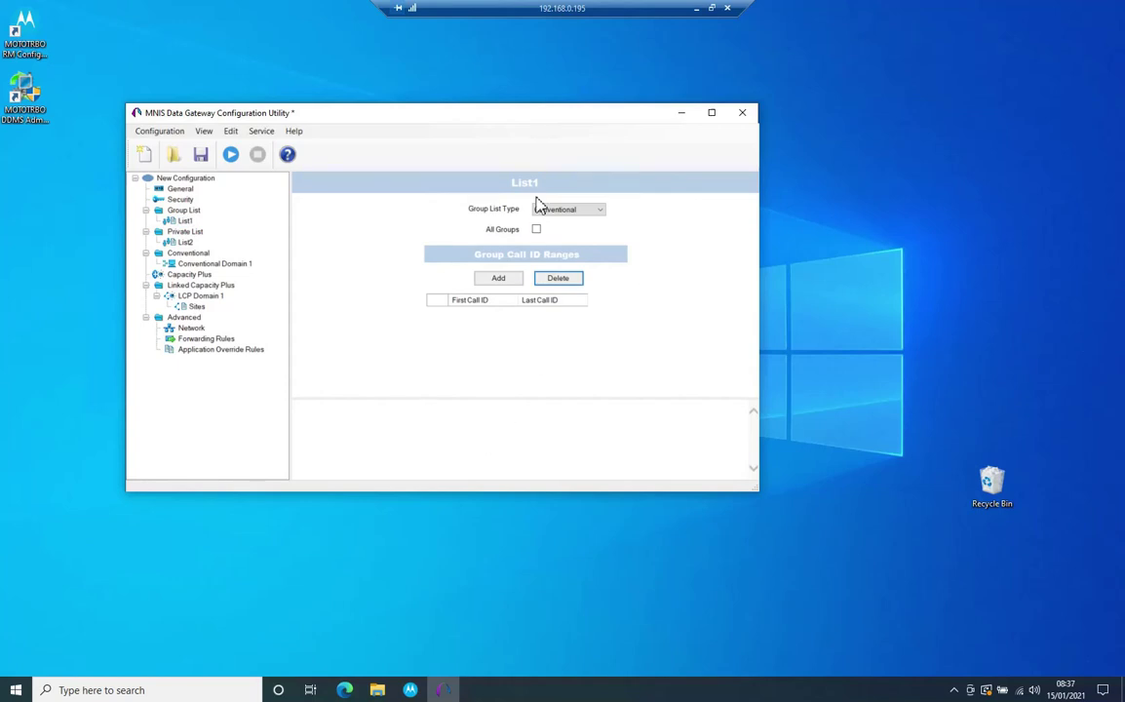
pyautogui.click(516, 111)
pyautogui.moveTo(574, 218)
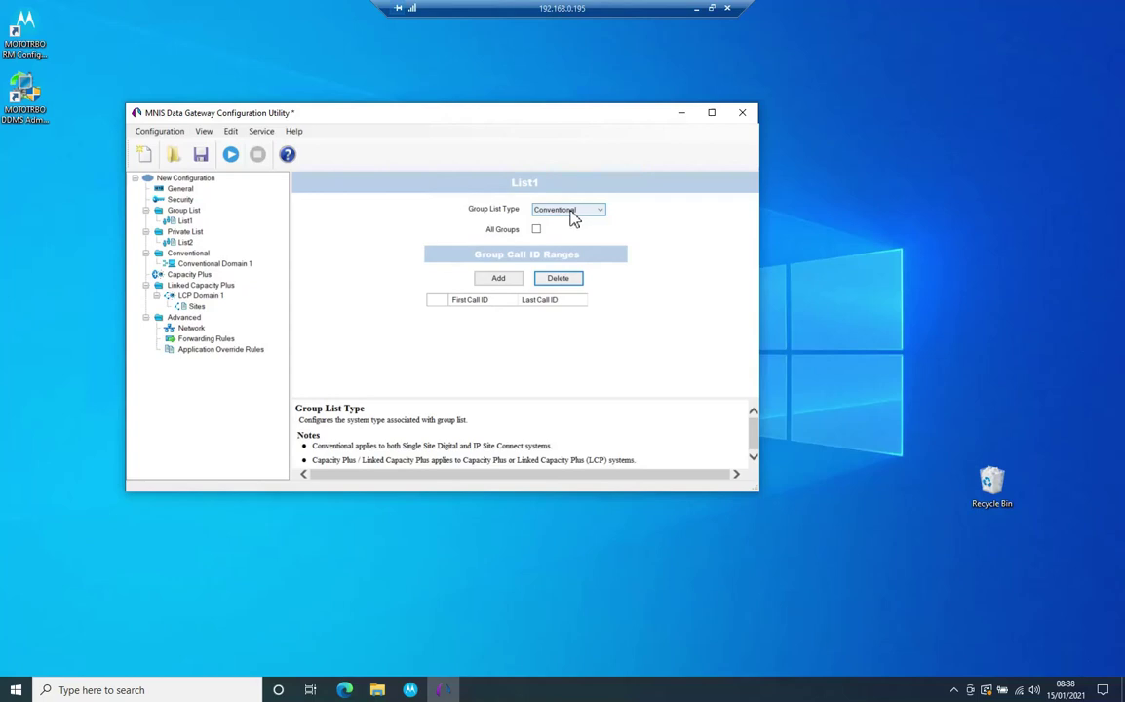
pyautogui.click(536, 229)
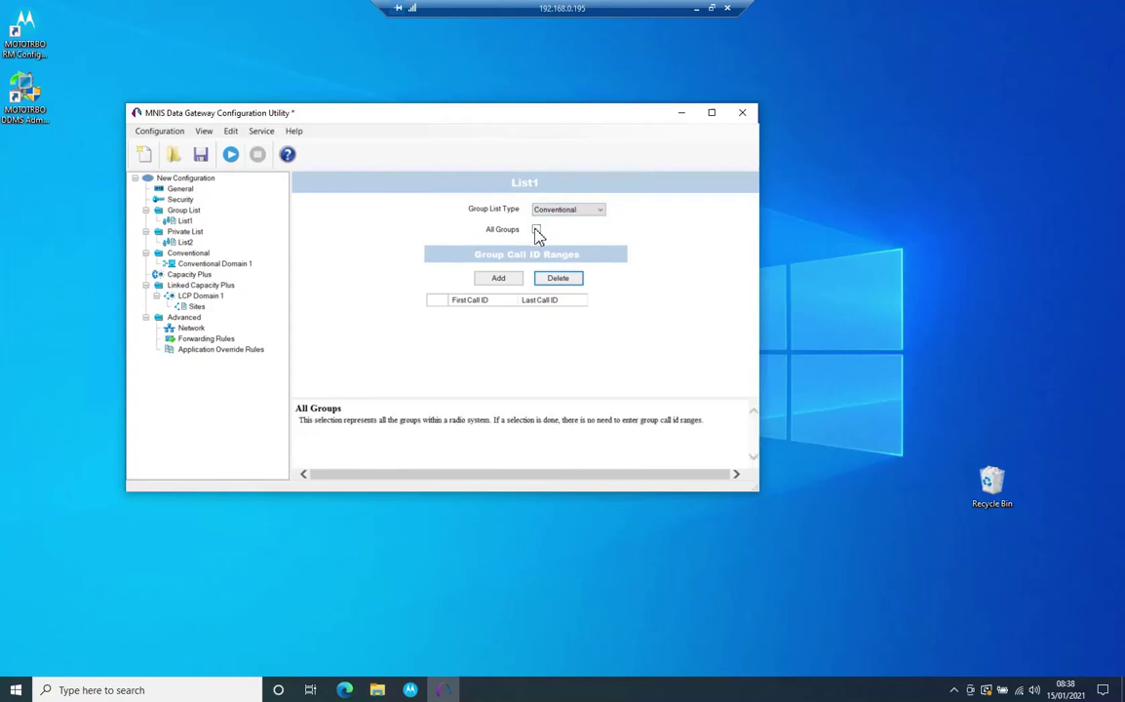
pyautogui.click(535, 230)
pyautogui.click(195, 231)
pyautogui.click(187, 242)
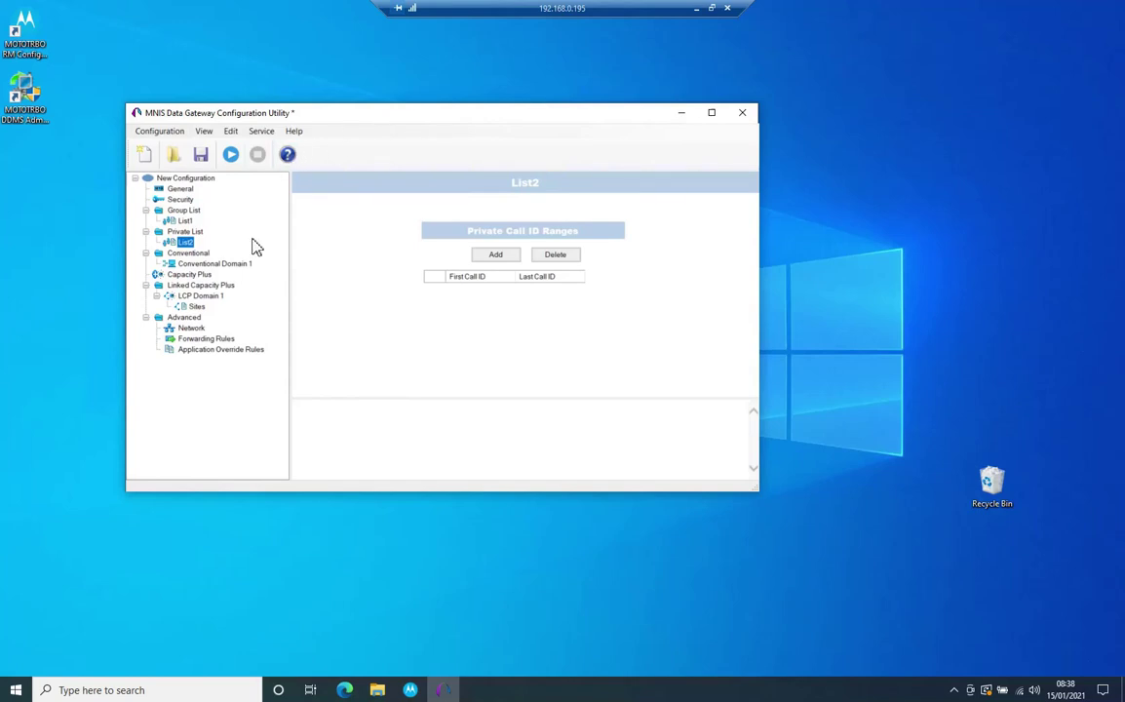
# Set the Master IP Address of Conventional Domain 1 to 172.16.0.1, keeping Master UDP Port 50000.
pyautogui.click(215, 264)
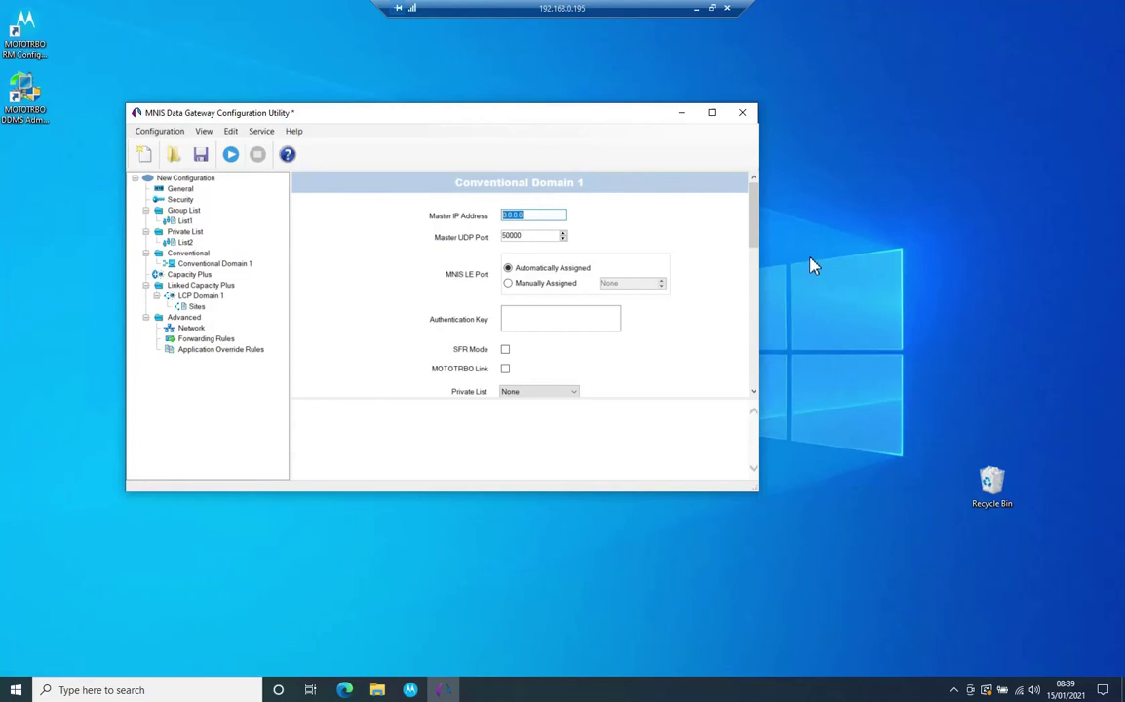
pyautogui.click(545, 213)
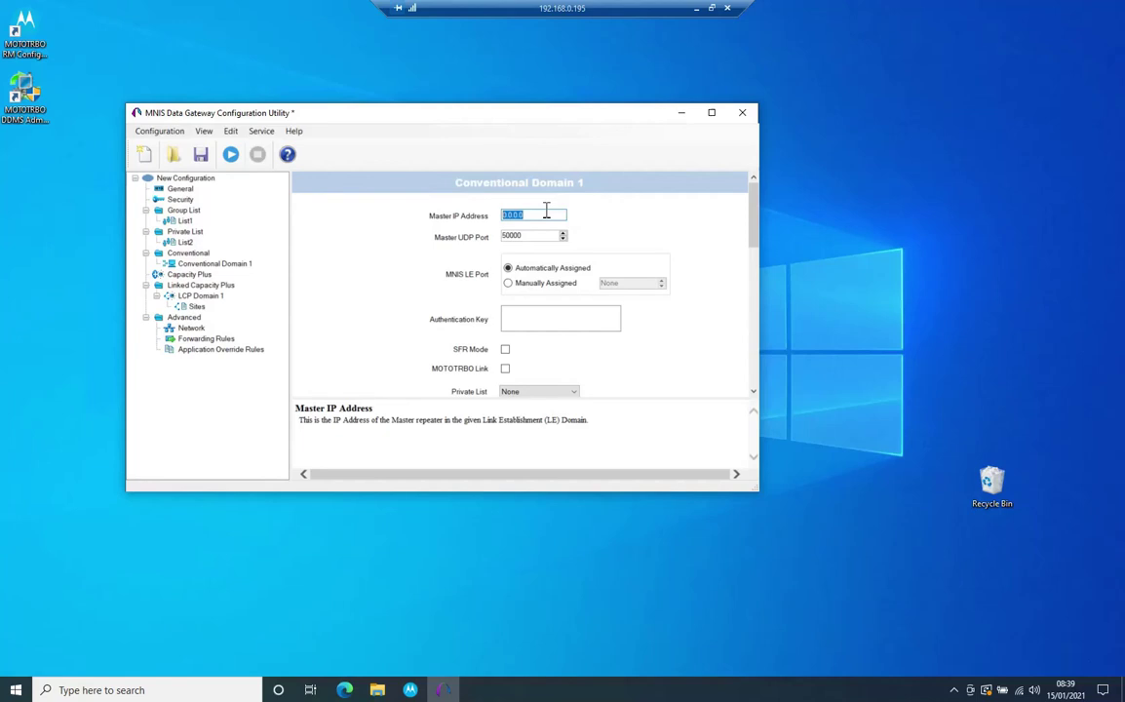
pyautogui.write('172.15')
pyautogui.press('BackSpace')
pyautogui.write('6.0.1')
pyautogui.click(529, 233)
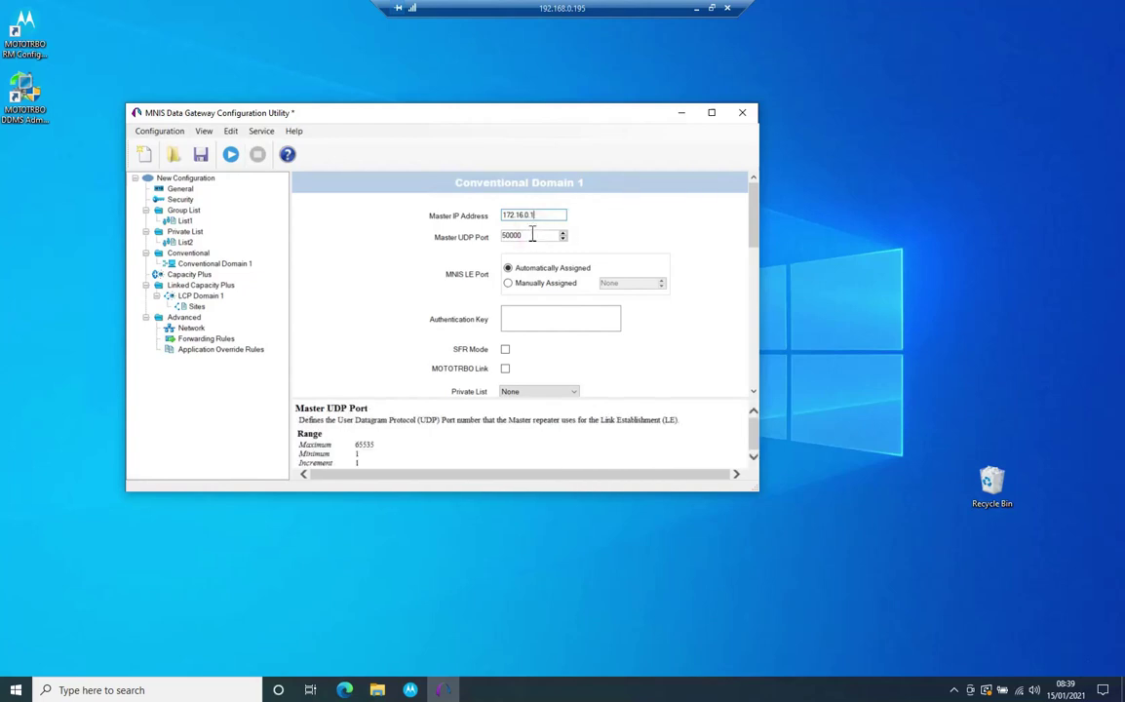
pyautogui.click(542, 235)
pyautogui.moveTo(542, 214); pyautogui.dragTo(466, 216)
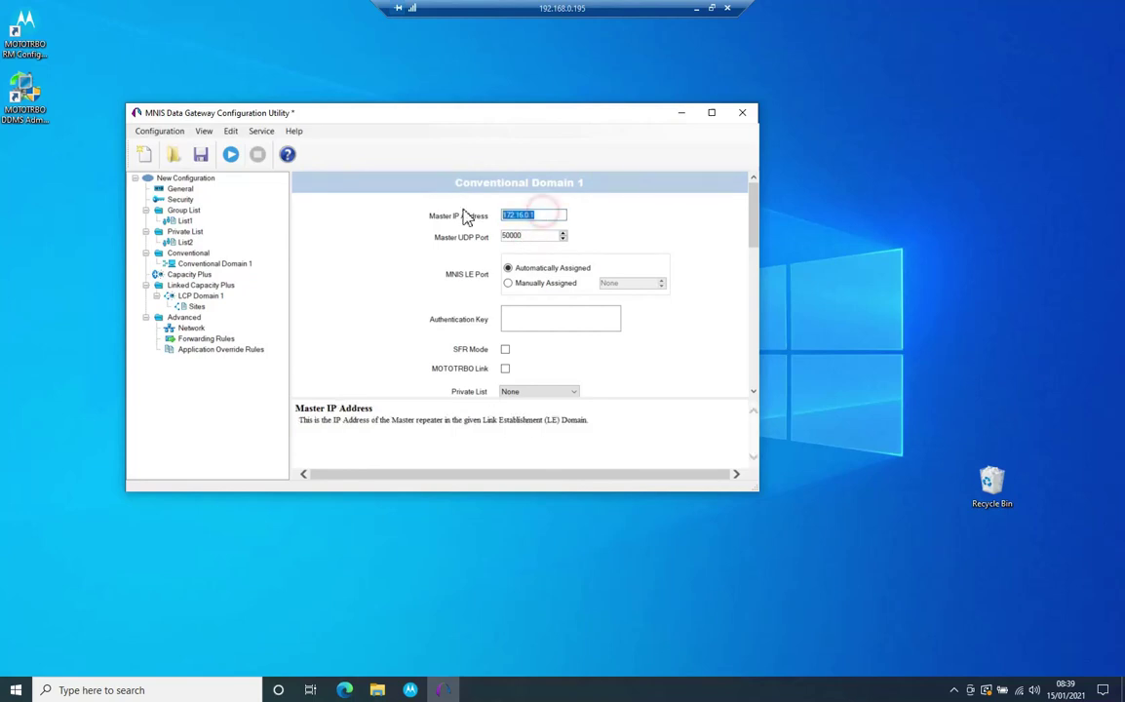
pyautogui.click(526, 236)
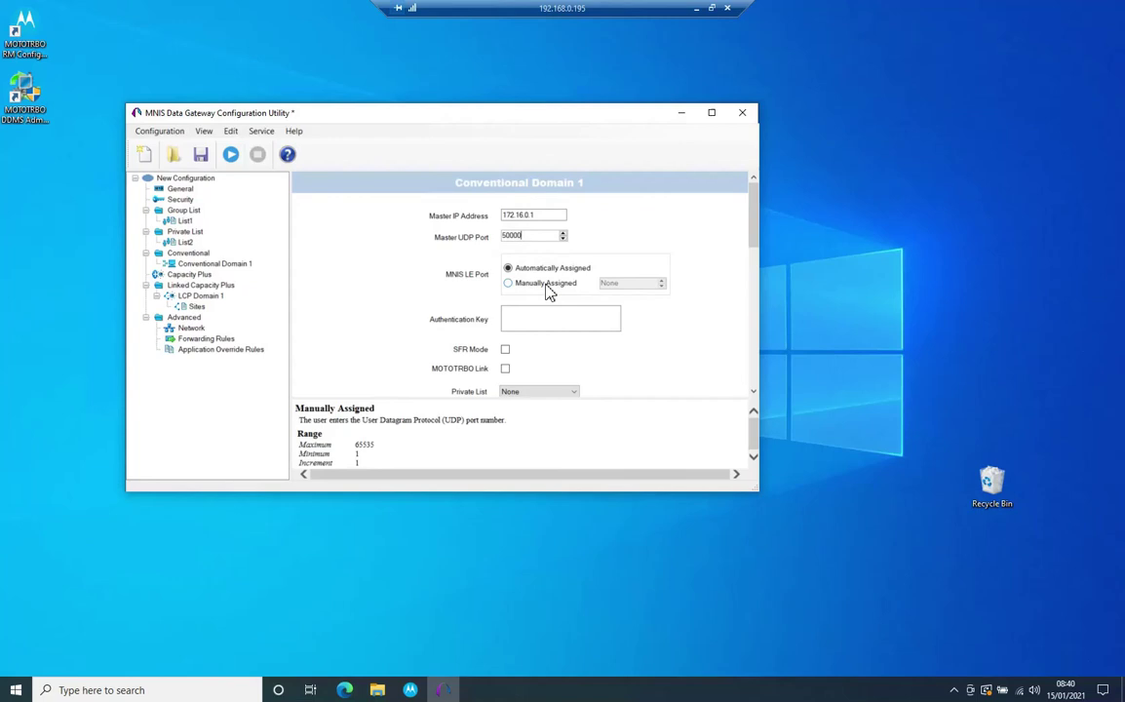
# Leave the authentication key of Conventional Domain 1 blank and choose None as its private list.
pyautogui.click(543, 318)
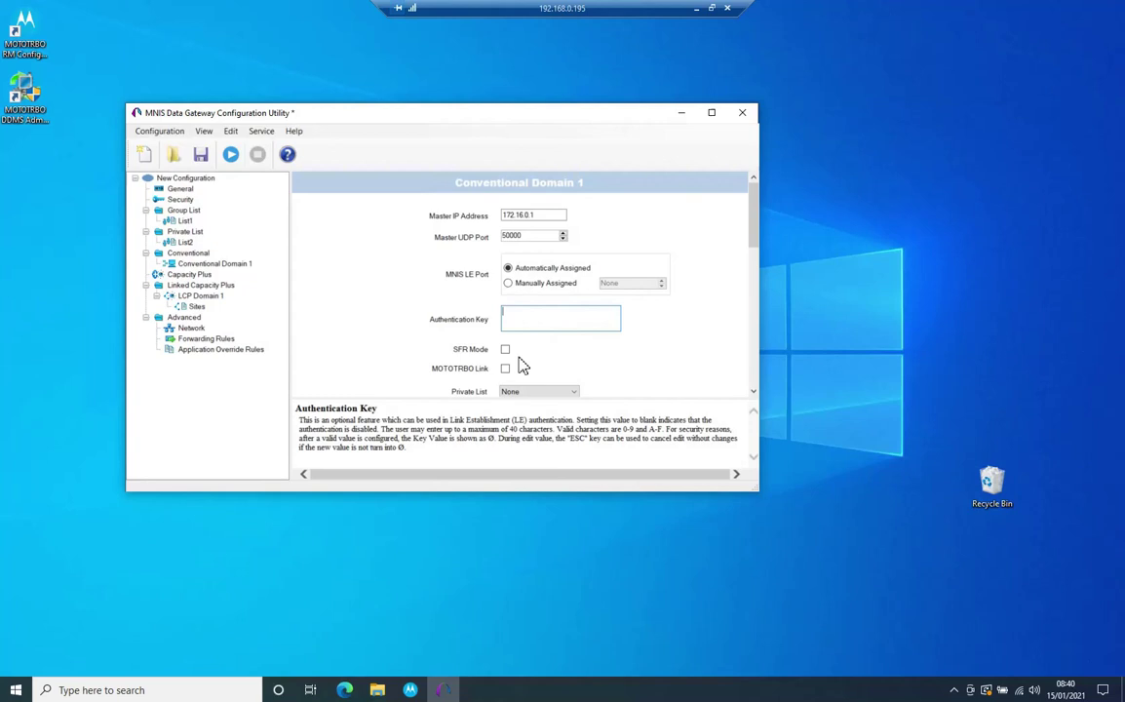
pyautogui.moveTo(508, 358)
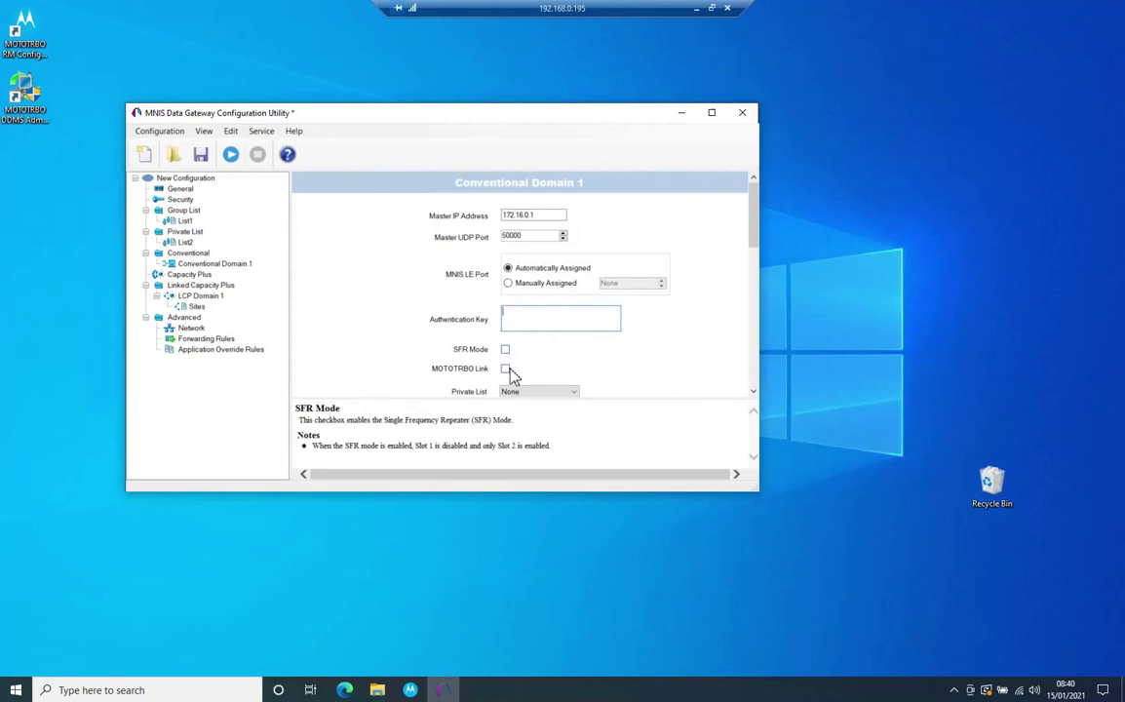
pyautogui.moveTo(753, 188); pyautogui.dragTo(752, 269)
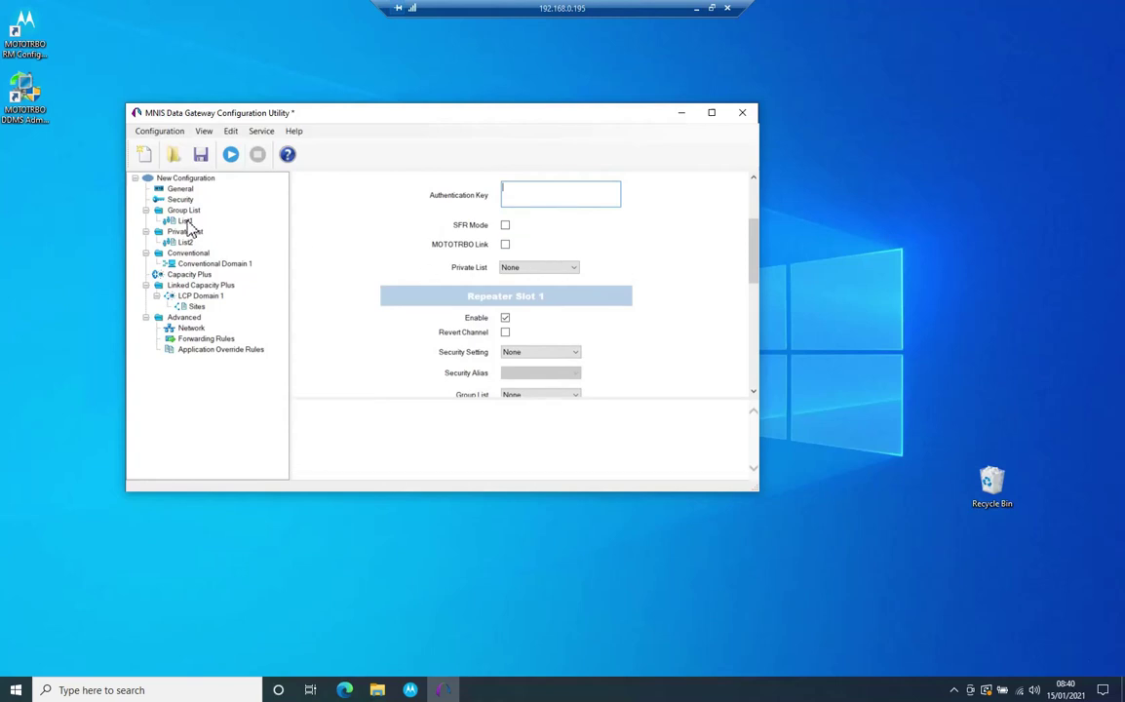
pyautogui.click(539, 269)
pyautogui.click(535, 277)
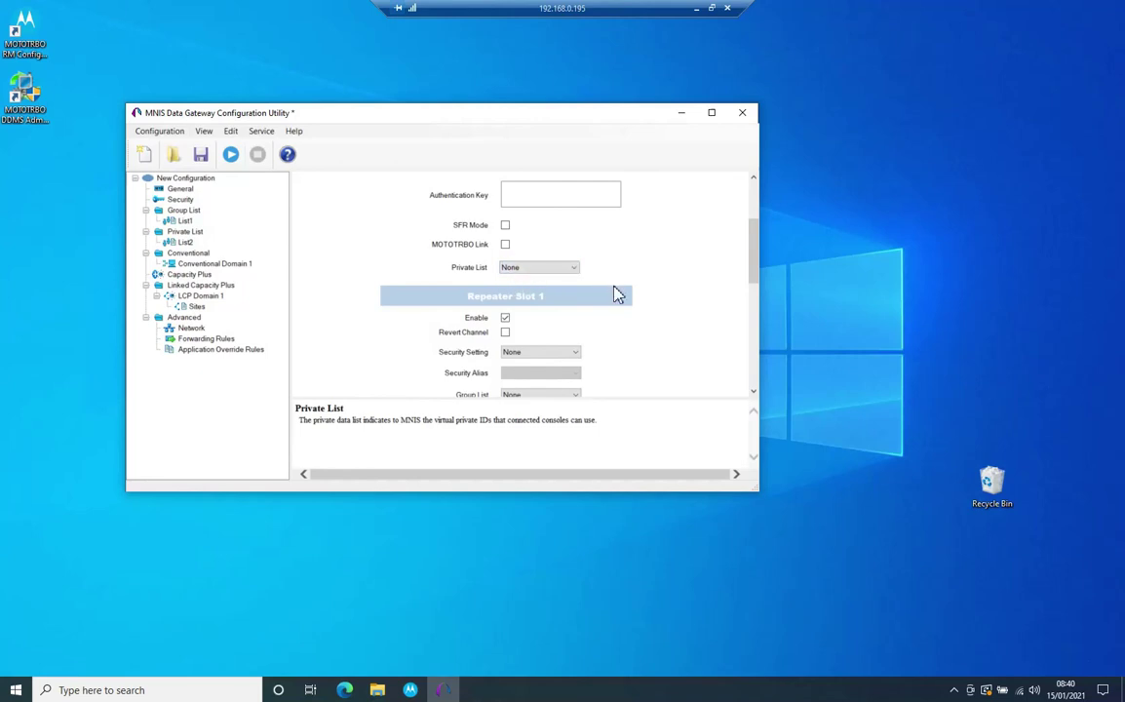
# Assign the group list List1 to Repeater Slot 1 of Conventional Domain 1.
pyautogui.scroll(-2, 638, 320)
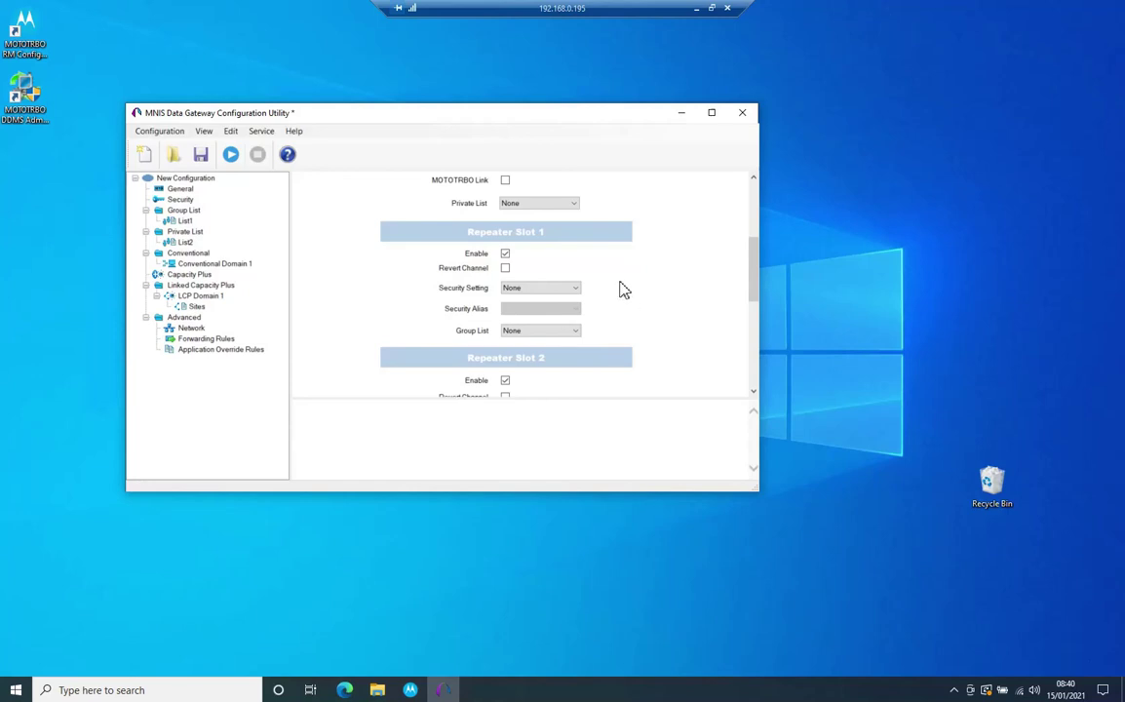
pyautogui.moveTo(510, 256)
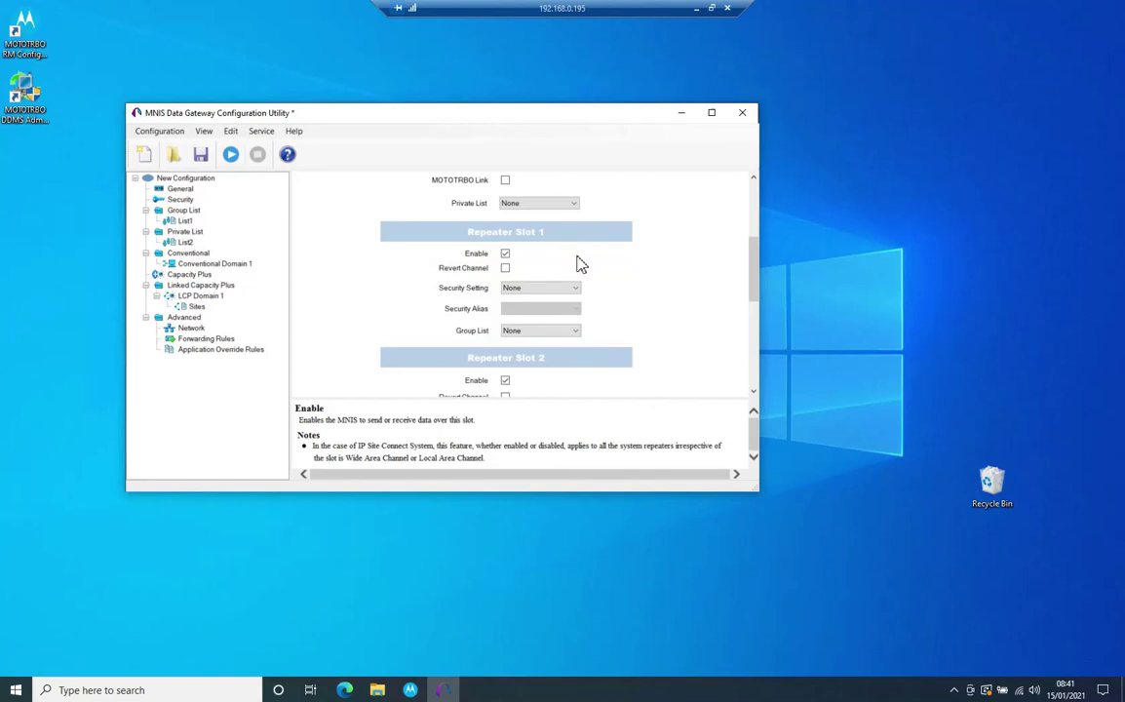
pyautogui.scroll(-2, 578, 263)
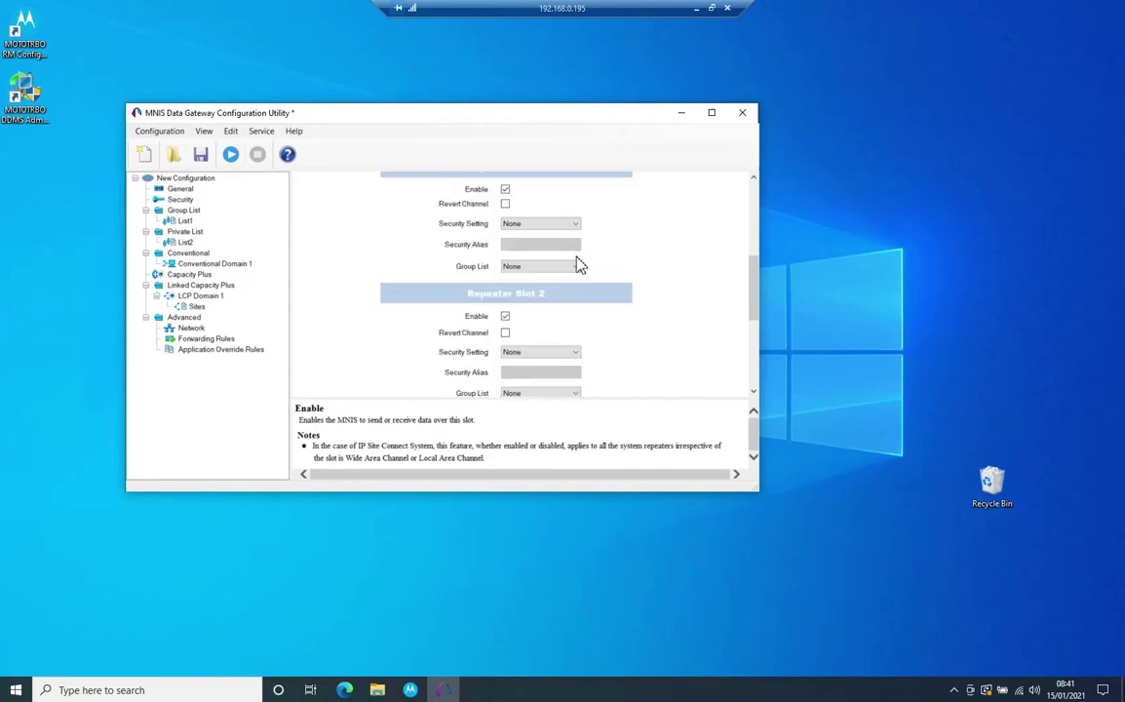
pyautogui.click(555, 273)
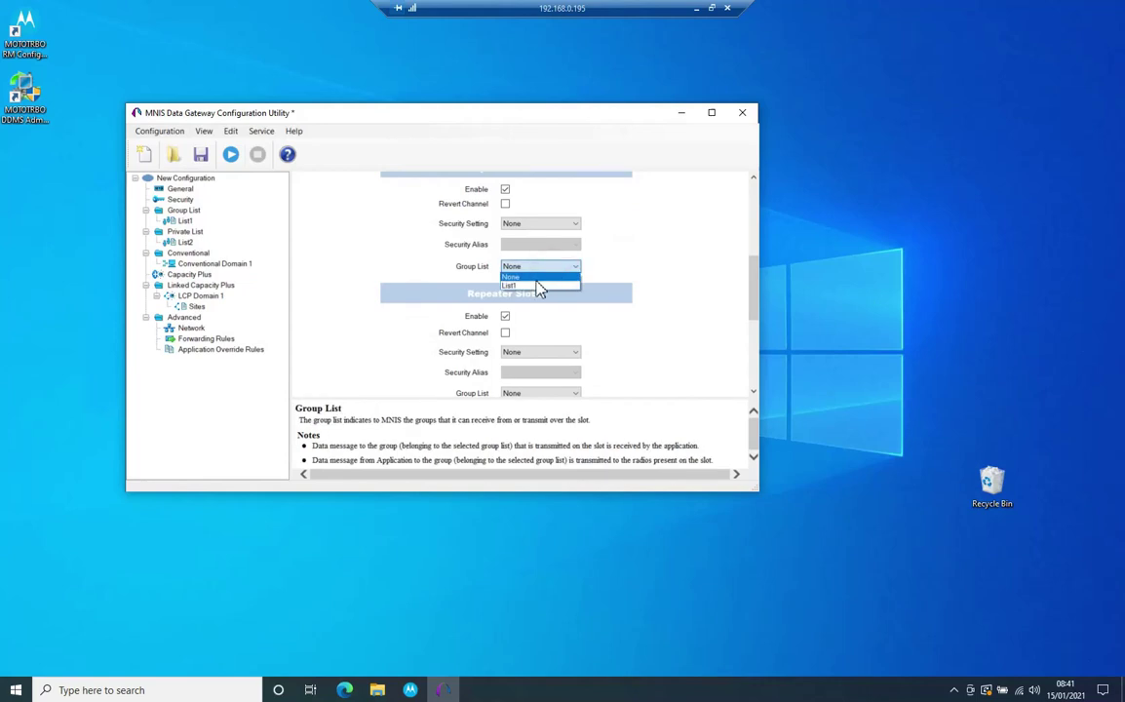
pyautogui.click(531, 284)
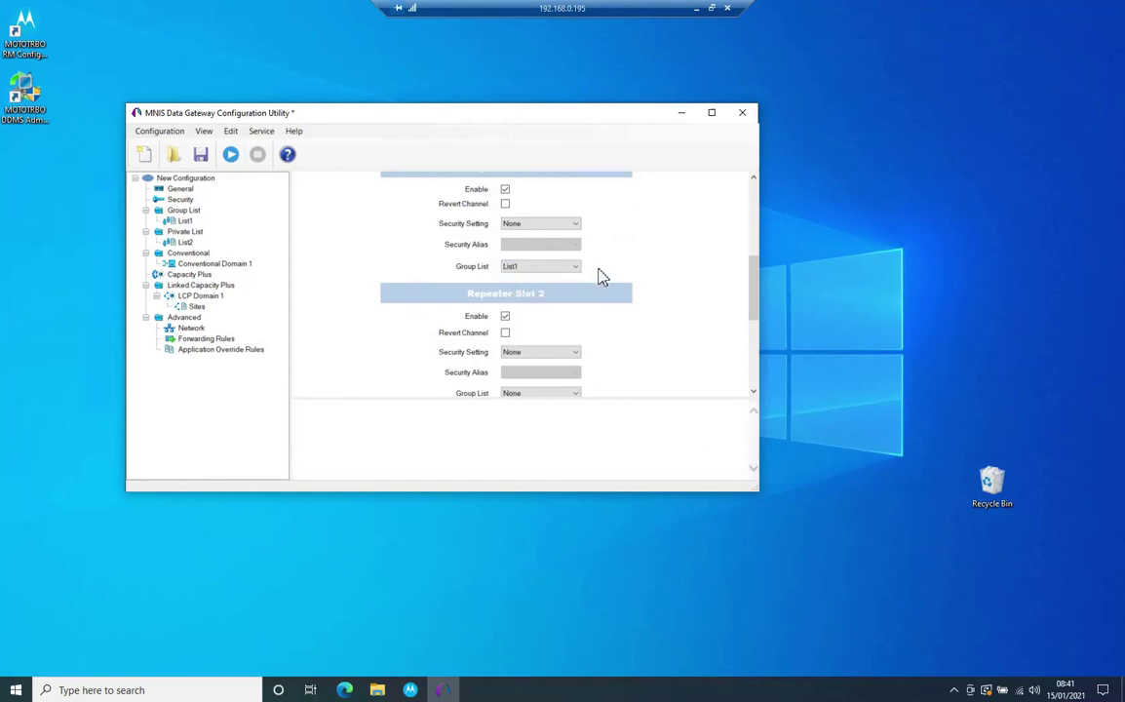
# Assign the group list List1 to Repeater Slot 2 of Conventional Domain 1.
pyautogui.scroll(2, 603, 275)
pyautogui.scroll(-2, 602, 275)
pyautogui.scroll(-2, 612, 322)
pyautogui.click(541, 329)
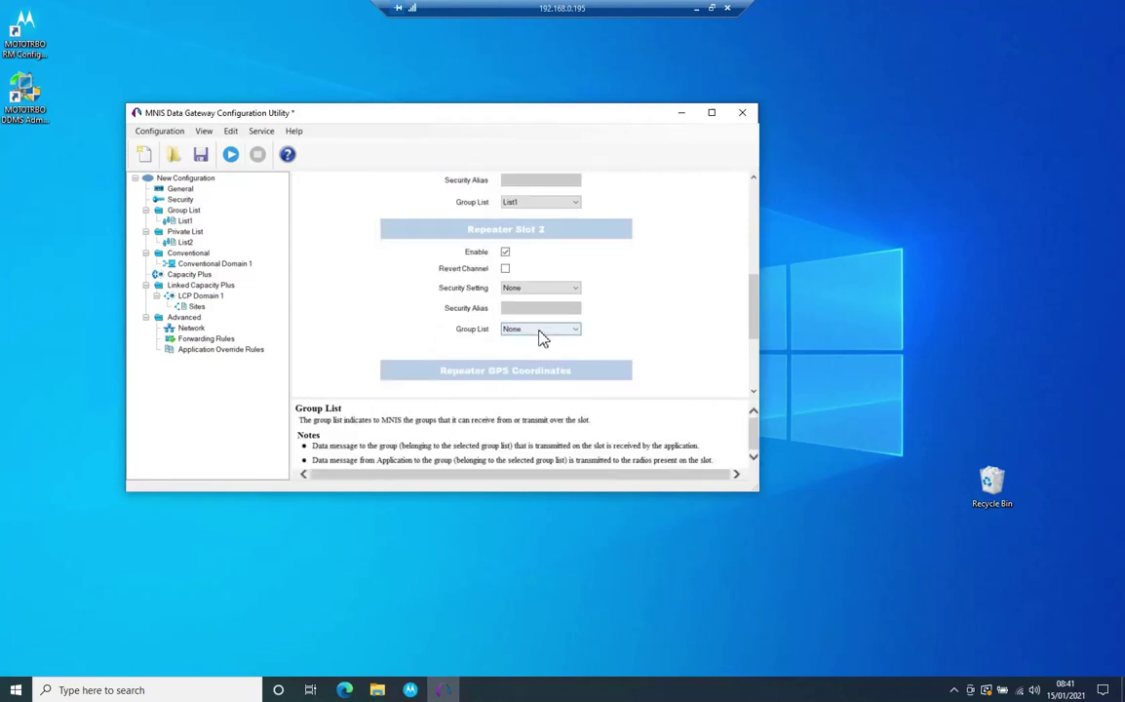
pyautogui.click(524, 351)
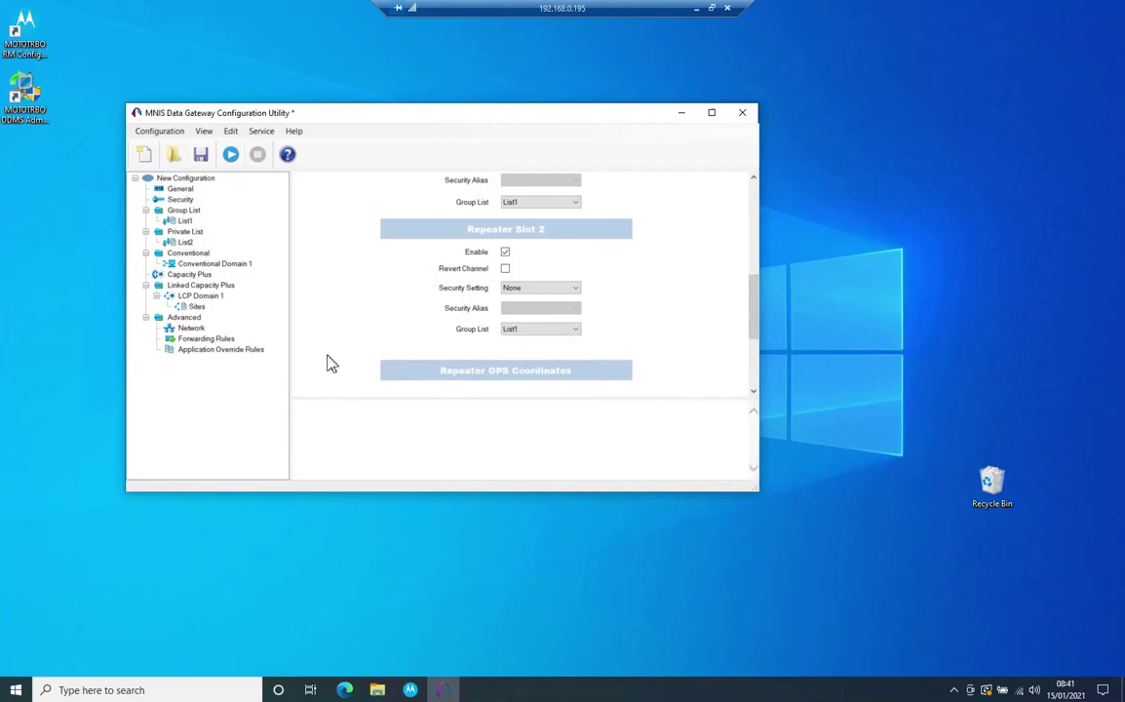
# Review the Repeater GPS Coordinates section of Conventional Domain 1.
pyautogui.scroll(-2, 689, 281)
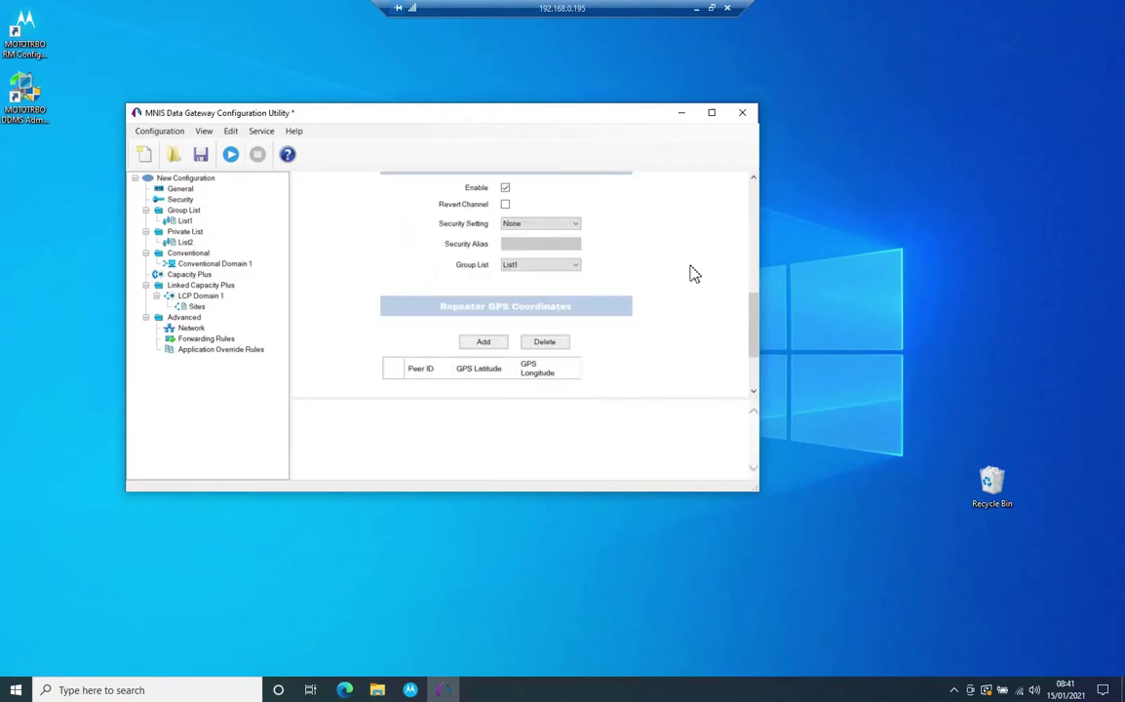
pyautogui.scroll(-3, 692, 272)
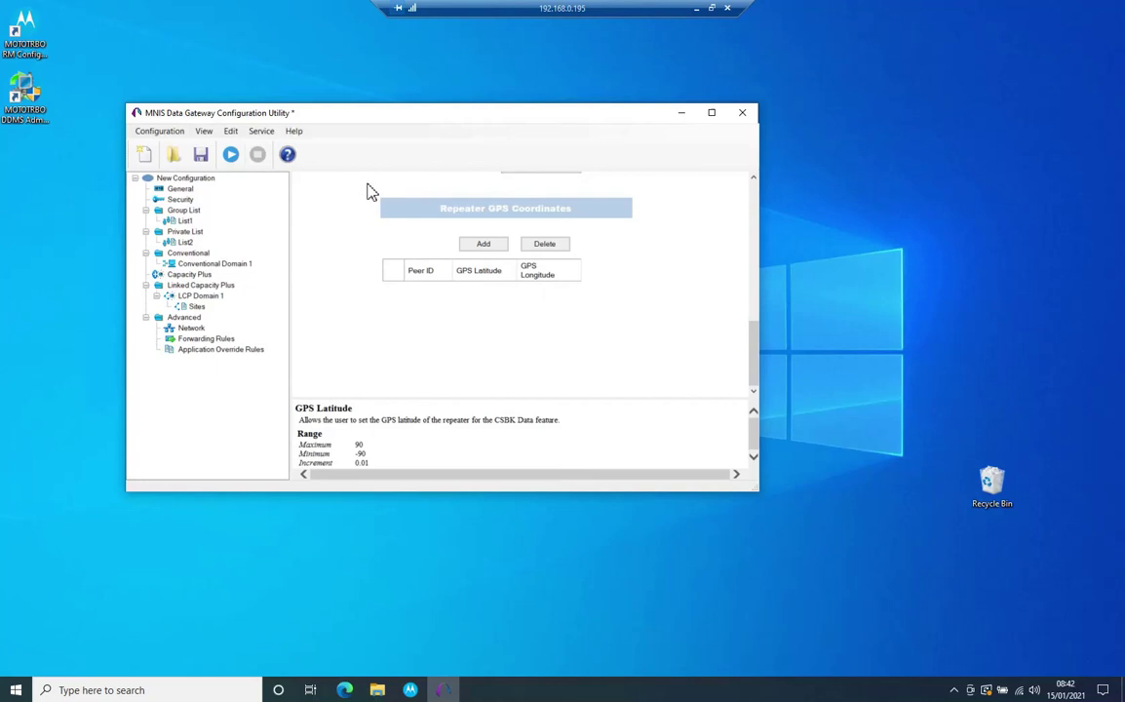
pyautogui.click(384, 211)
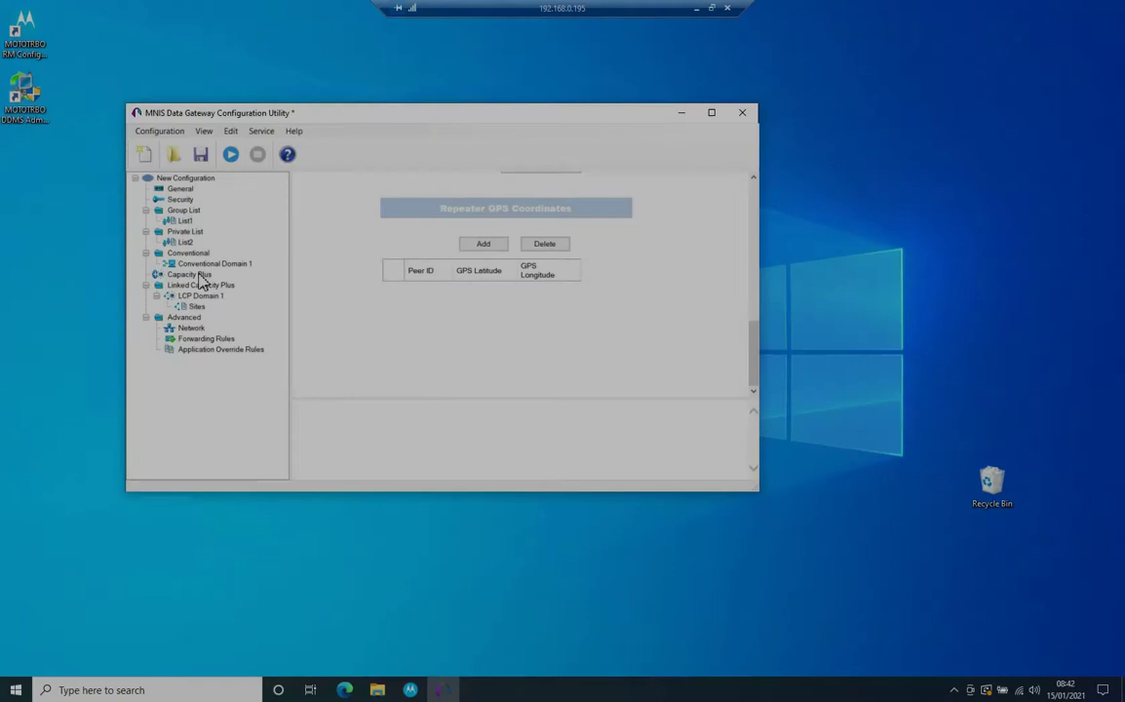
# Set the Capacity Plus Master IP Address to 192.168.0.2, keeping Master UDP Port 50000.
pyautogui.click(188, 274)
pyautogui.moveTo(548, 215); pyautogui.dragTo(476, 220)
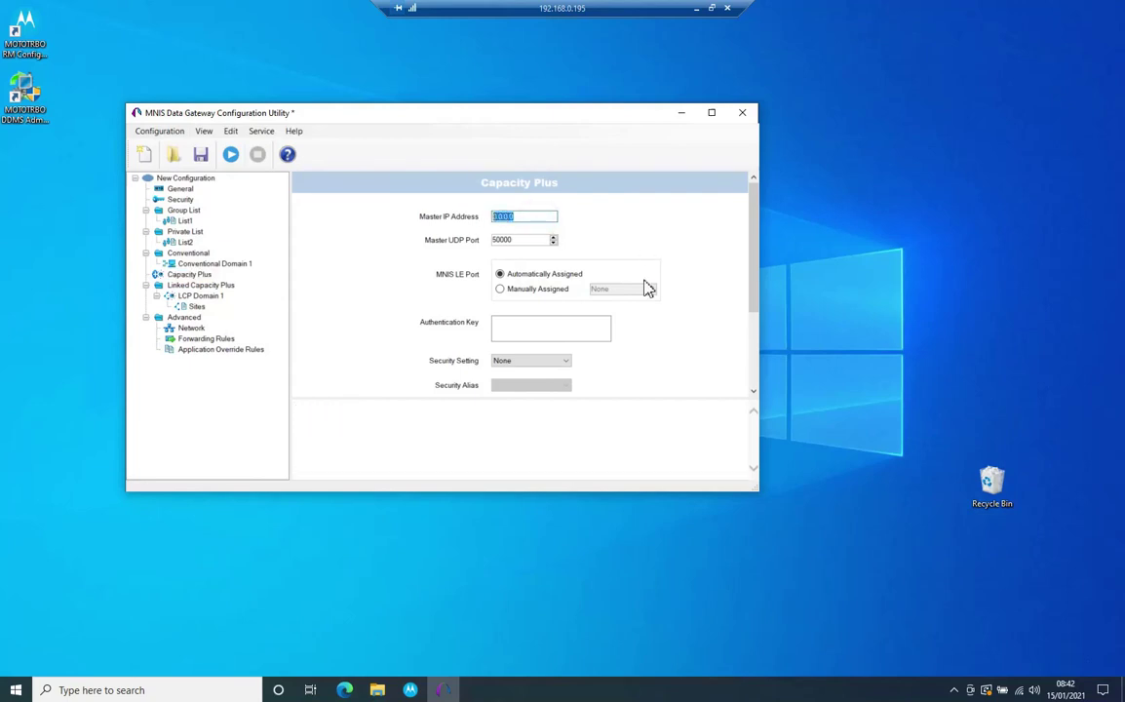
pyautogui.write('192.168.0.2')
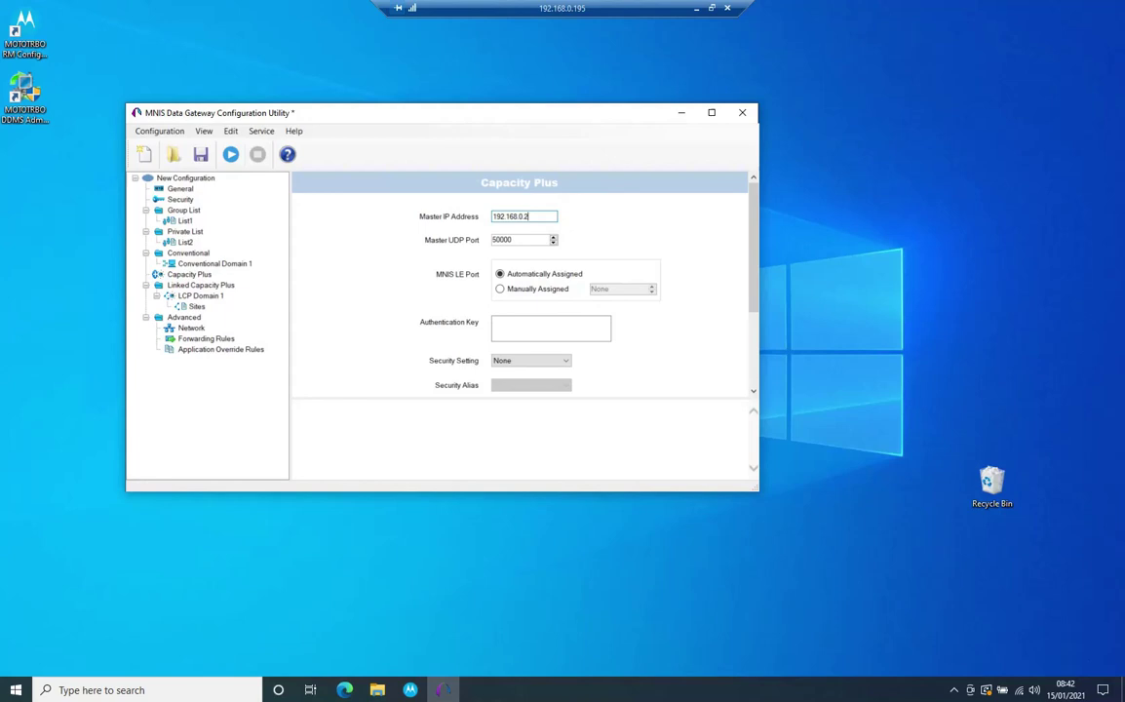
pyautogui.click(520, 237)
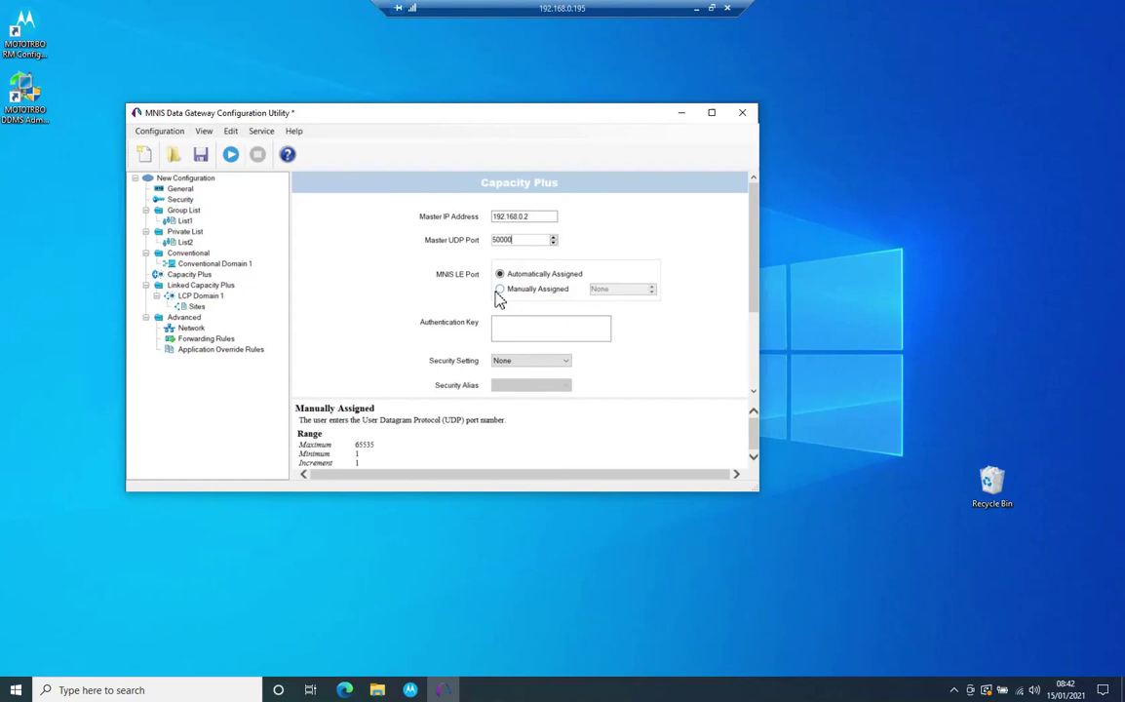
# Review the Capacity Plus authentication key, private and group list, Outbound Data Limit, and GPS latitude and longitude fields.
pyautogui.click(535, 327)
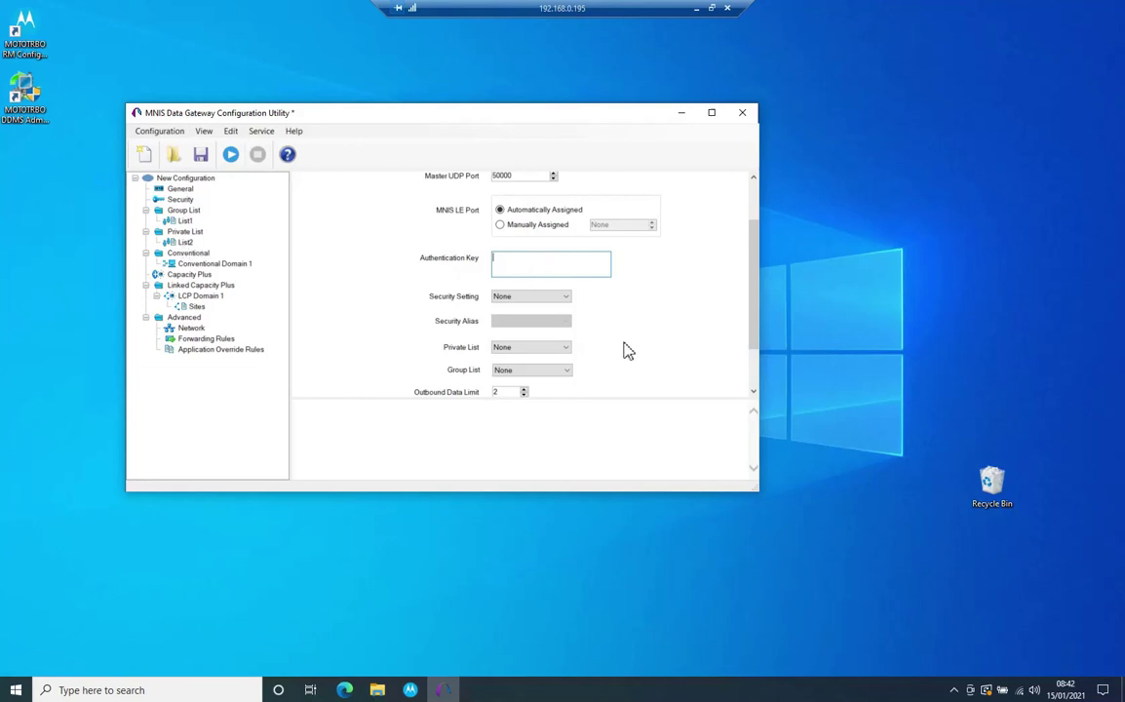
pyautogui.moveTo(556, 378)
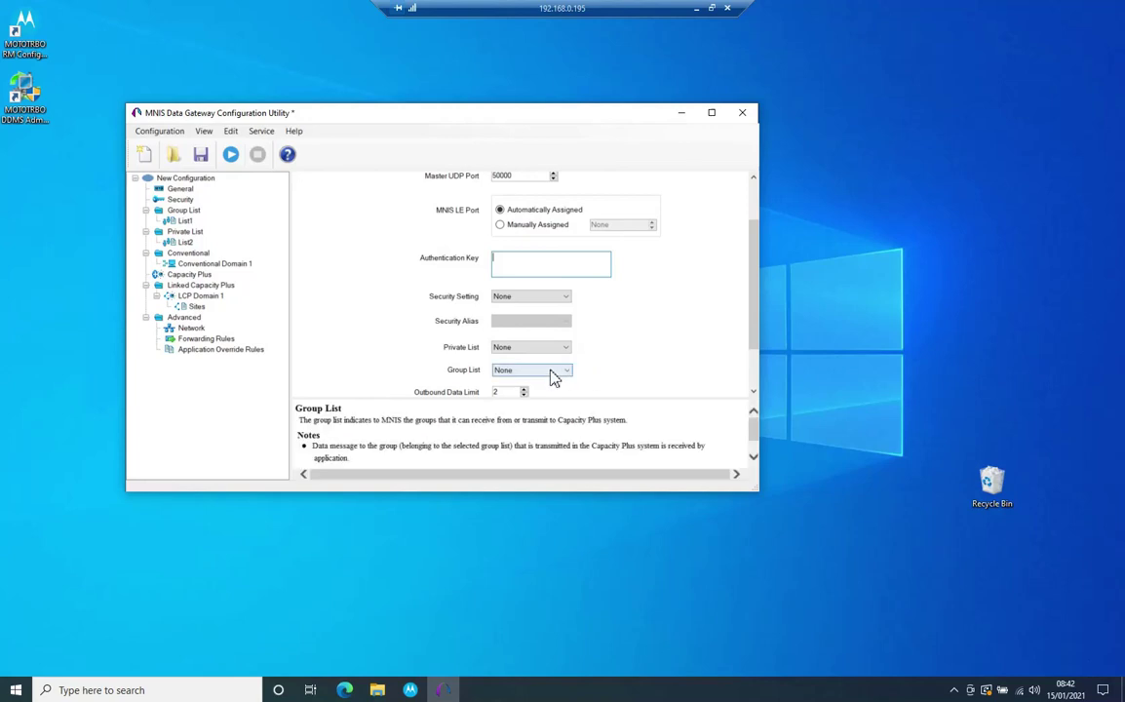
pyautogui.scroll(-1, 527, 350)
pyautogui.click(503, 330)
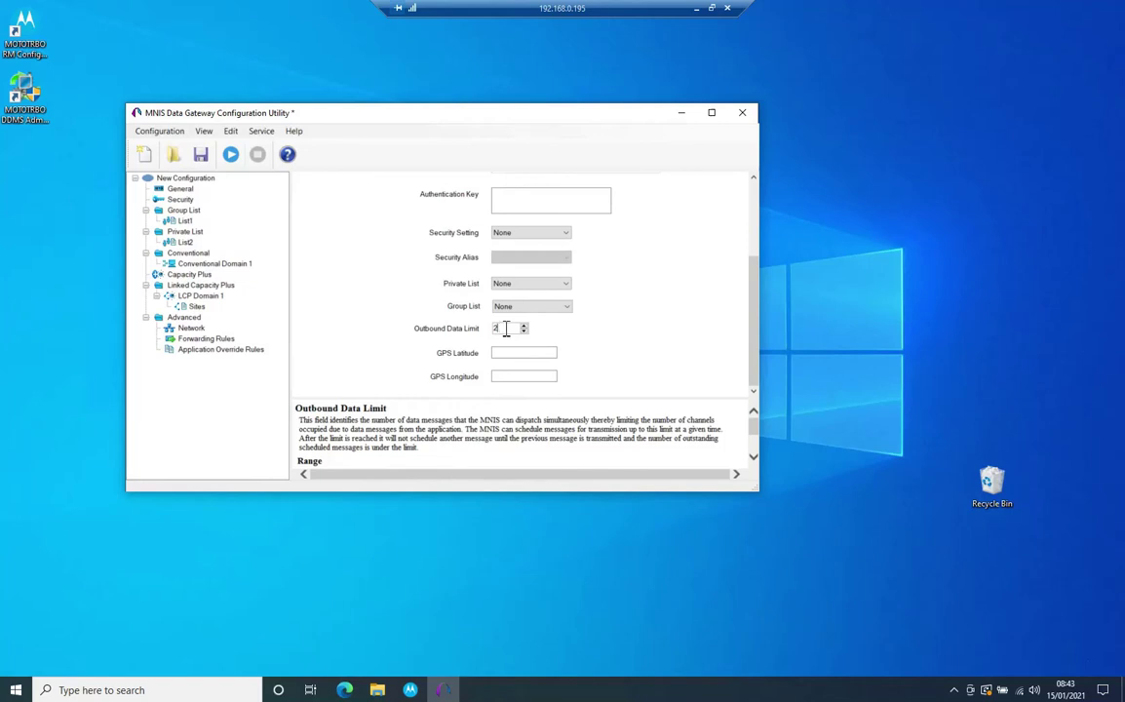
pyautogui.click(515, 353)
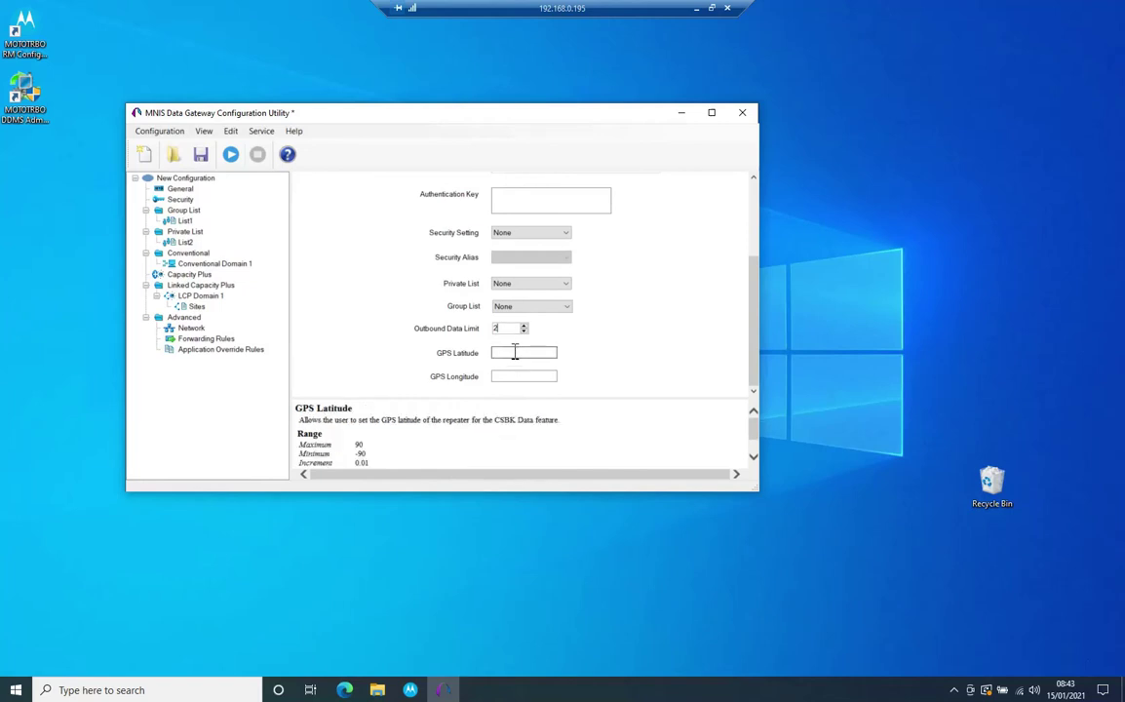
pyautogui.click(515, 353)
pyautogui.click(507, 377)
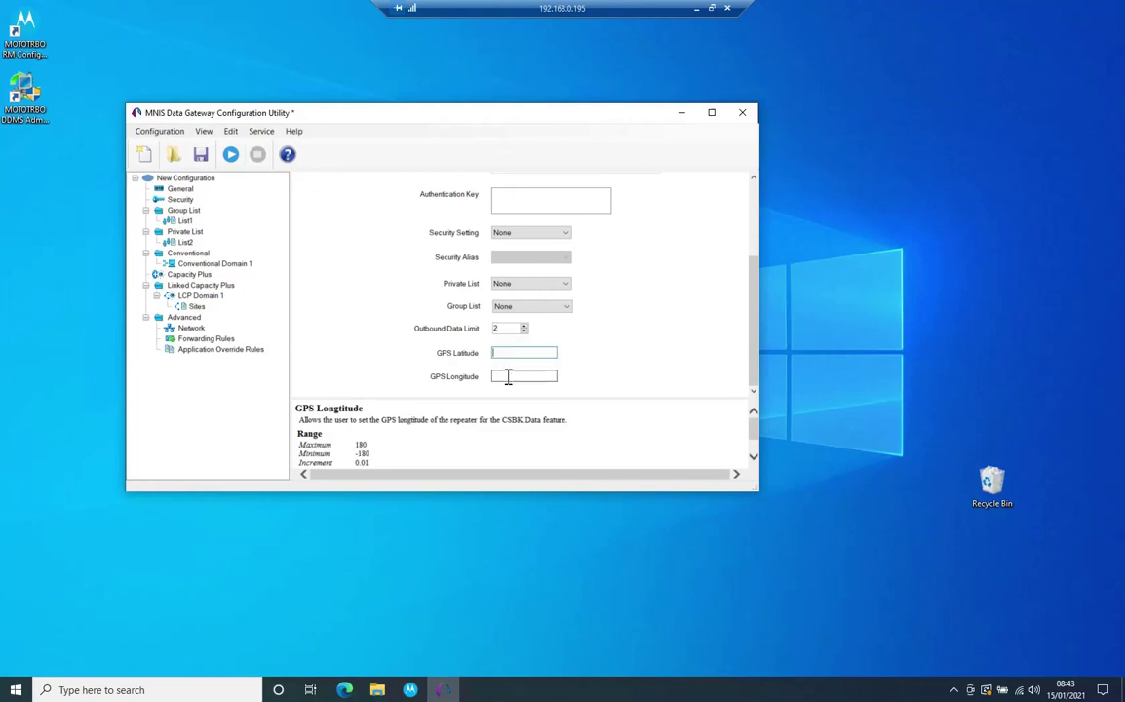
pyautogui.click(759, 333)
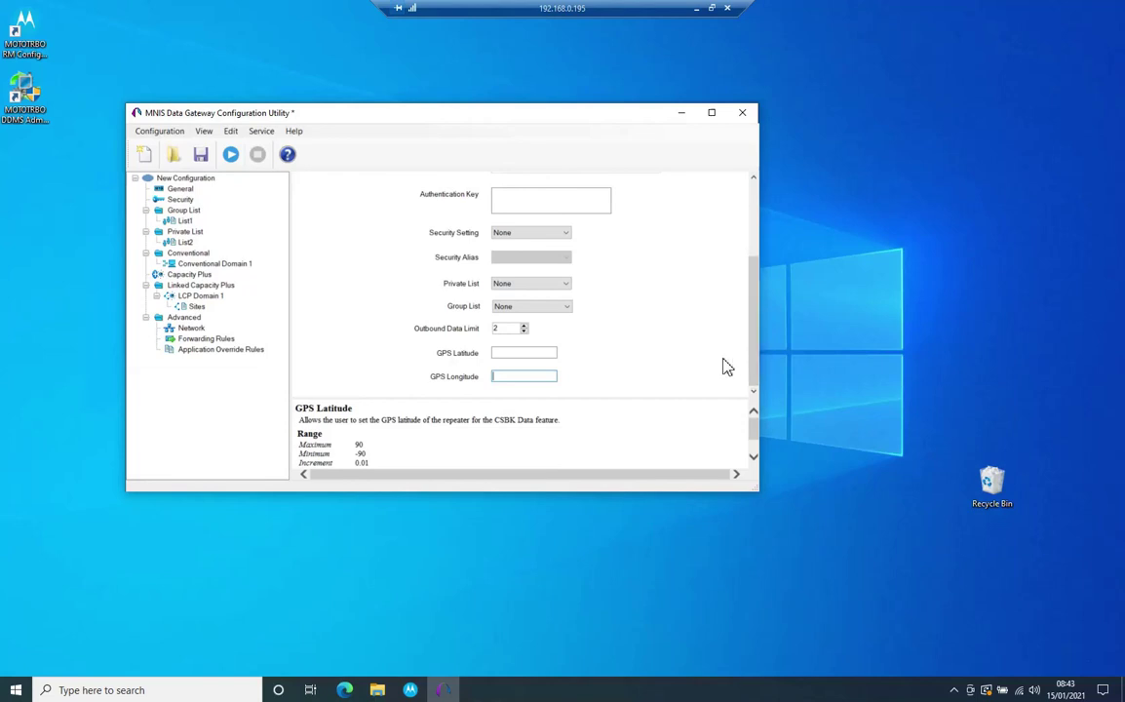
pyautogui.moveTo(508, 328)
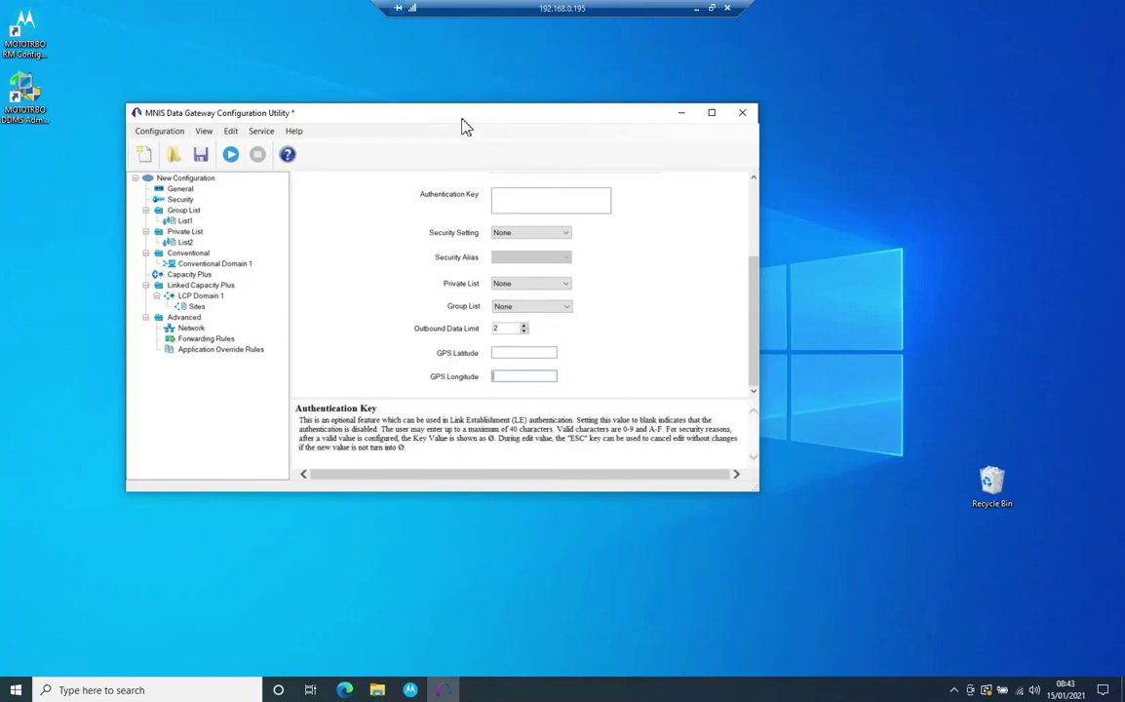
pyautogui.click(195, 276)
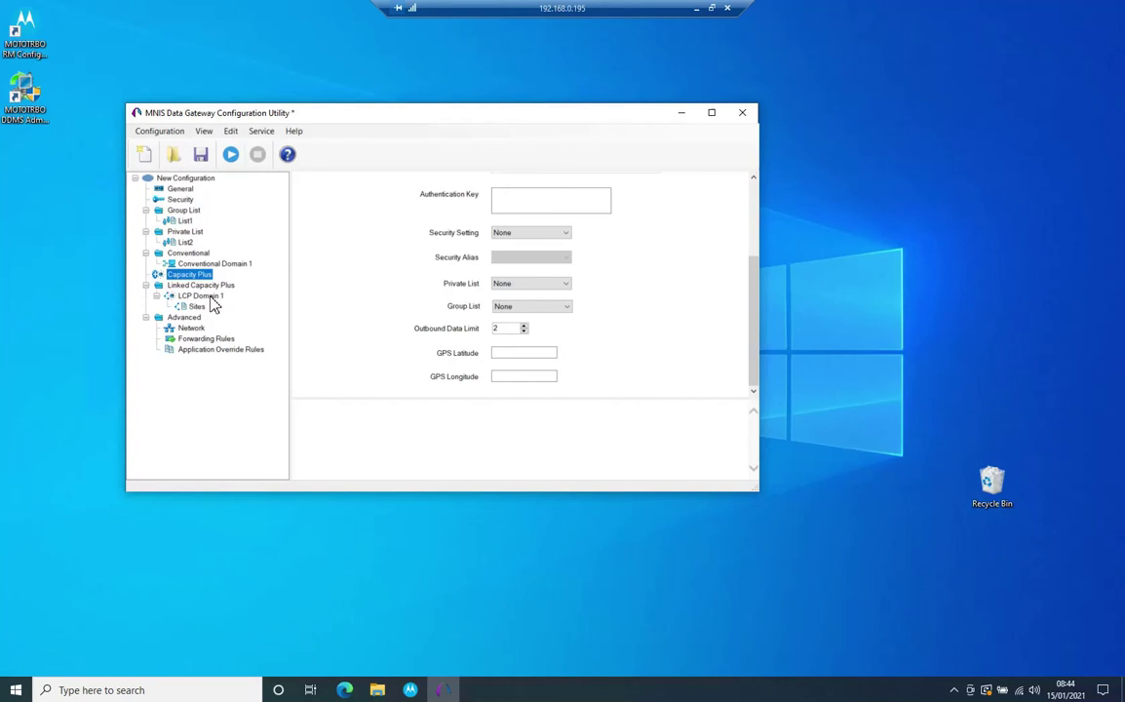
# Set the Master IP Address of LCP Domain 1 to 192.168.0.2, keeping Master UDP Port 50000.
pyautogui.click(200, 295)
pyautogui.moveTo(529, 215); pyautogui.dragTo(487, 220)
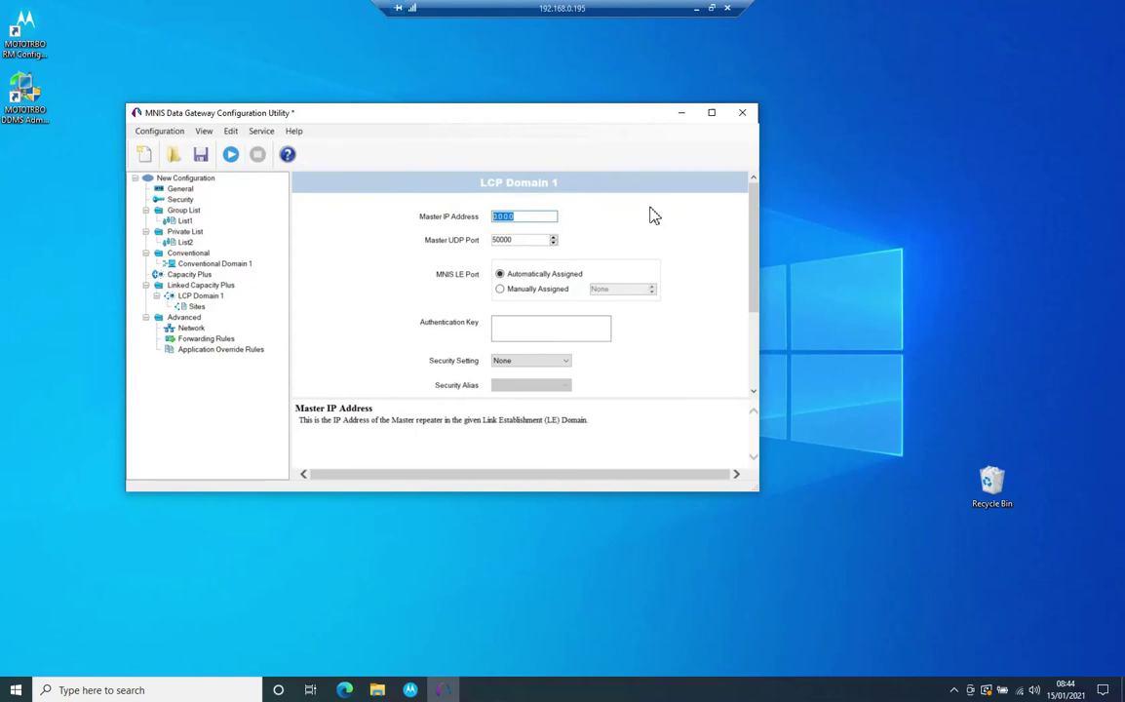
pyautogui.write('192.168.0.2')
pyautogui.click(529, 238)
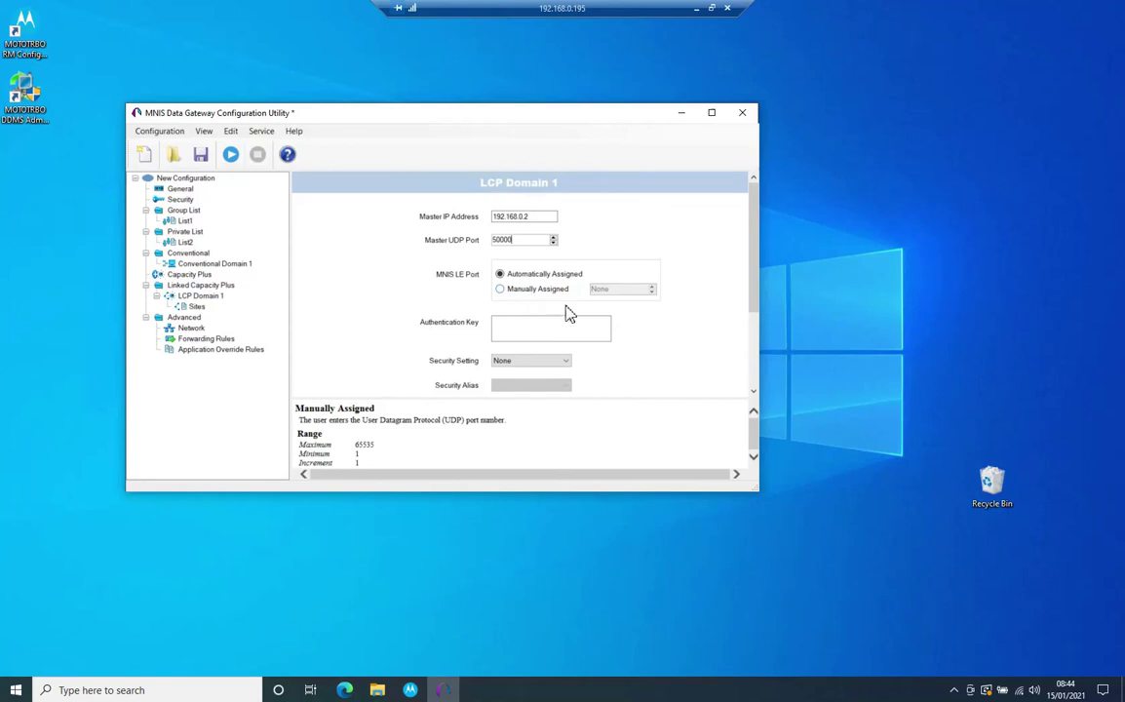
# Review the authentication key, security setting and private list options of LCP Domain 1.
pyautogui.click(554, 328)
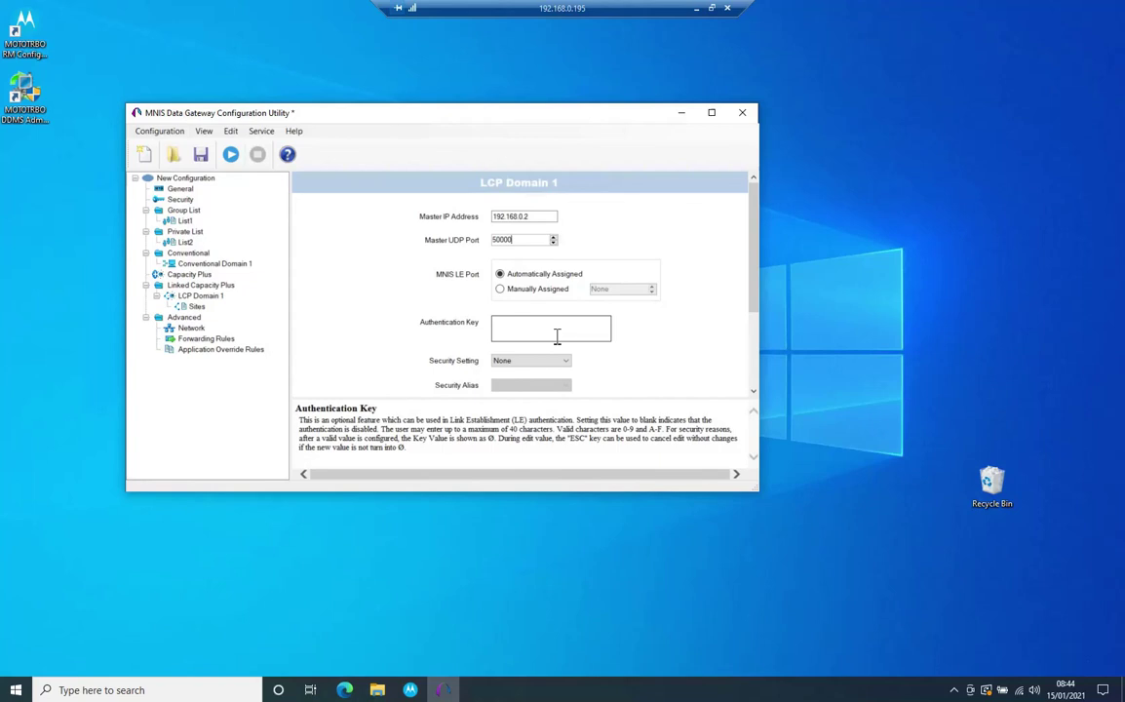
pyautogui.click(569, 365)
pyautogui.moveTo(754, 296); pyautogui.dragTo(751, 376)
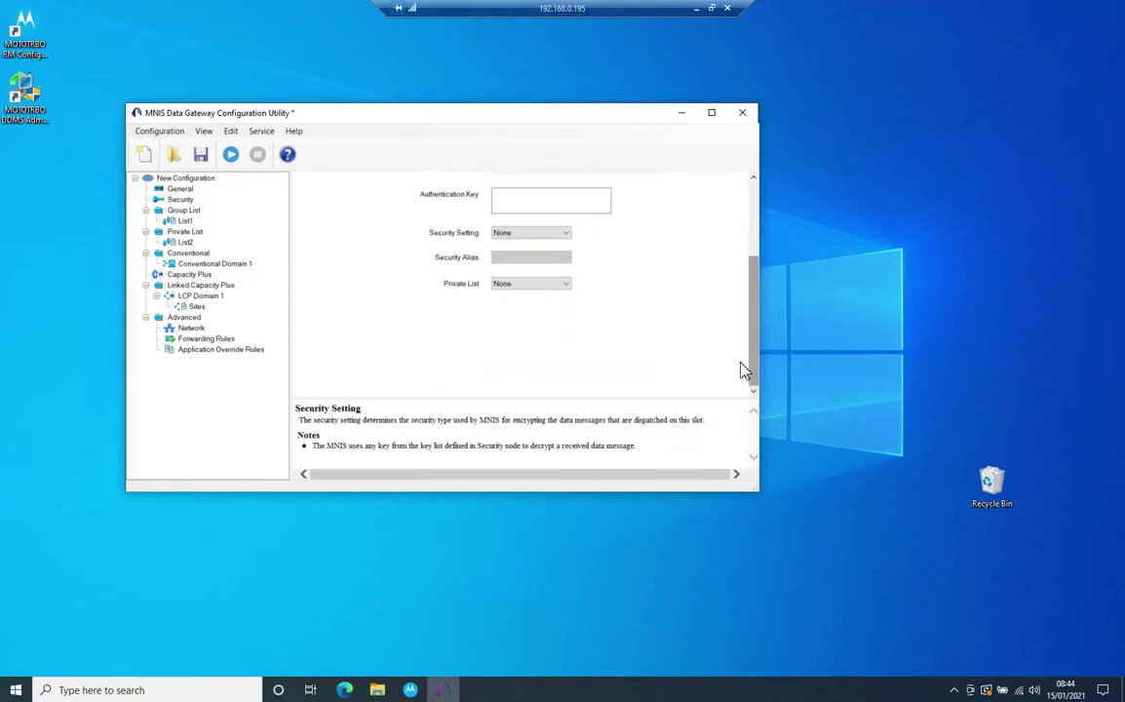
pyautogui.click(543, 289)
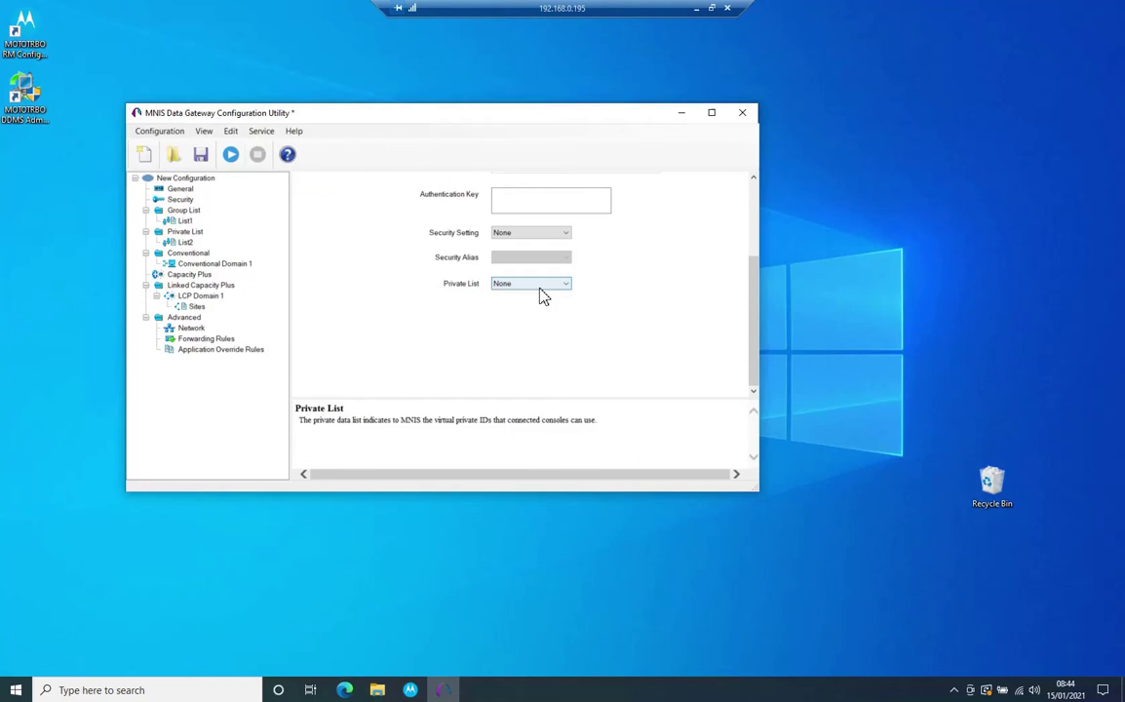
# Examine the group list and GPS fields of site 1 in LCP Domain 1's Sites table.
pyautogui.click(195, 307)
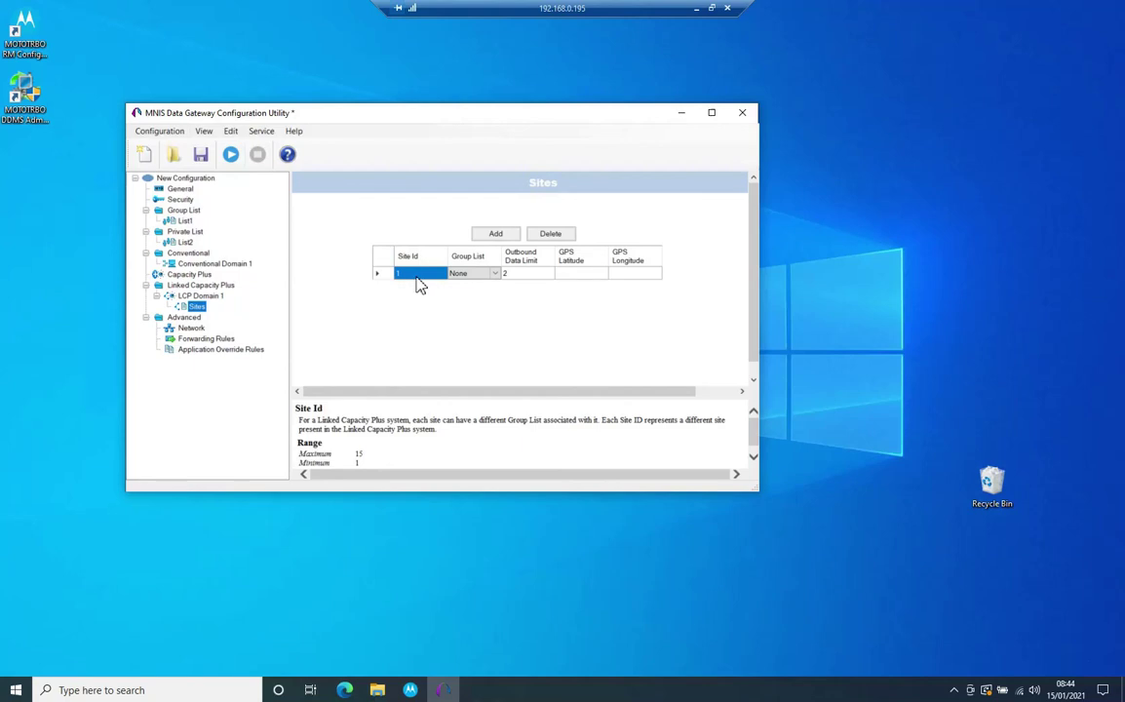
pyautogui.click(496, 274)
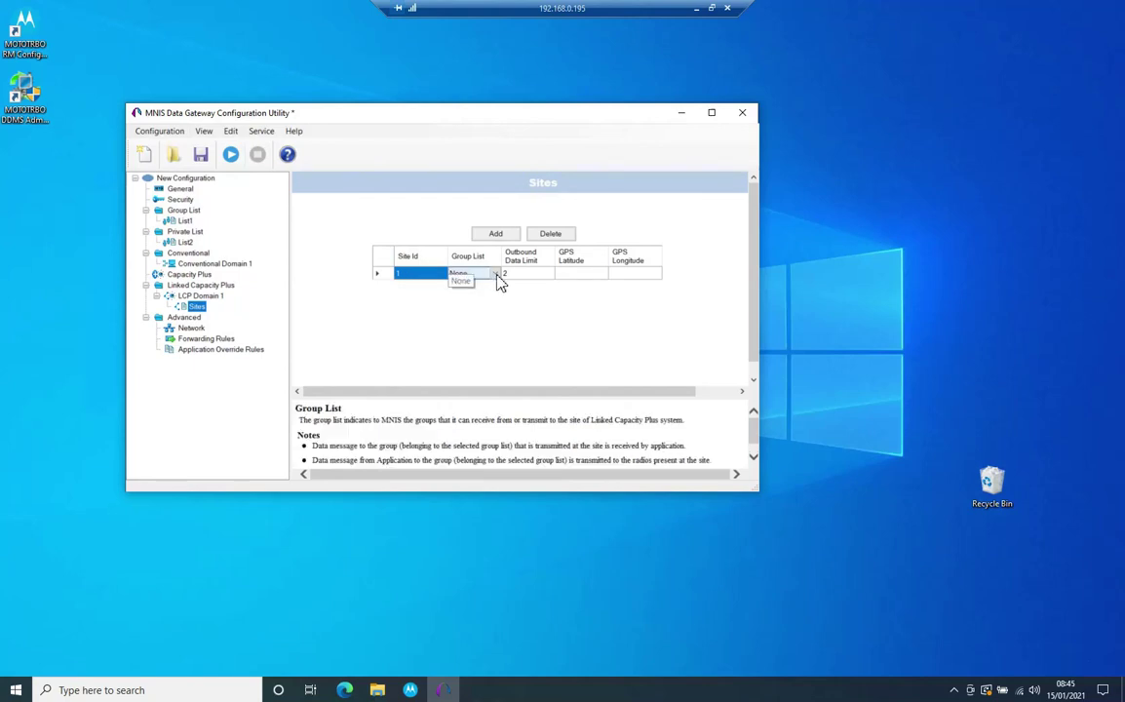
pyautogui.click(497, 283)
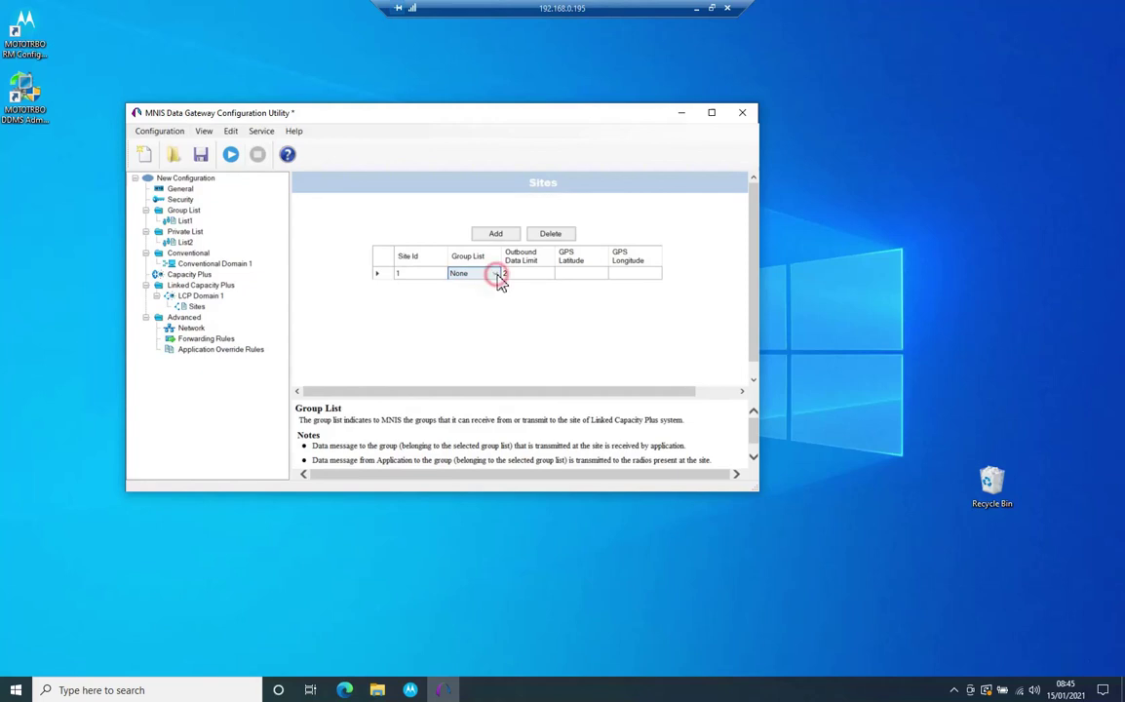
pyautogui.moveTo(632, 280)
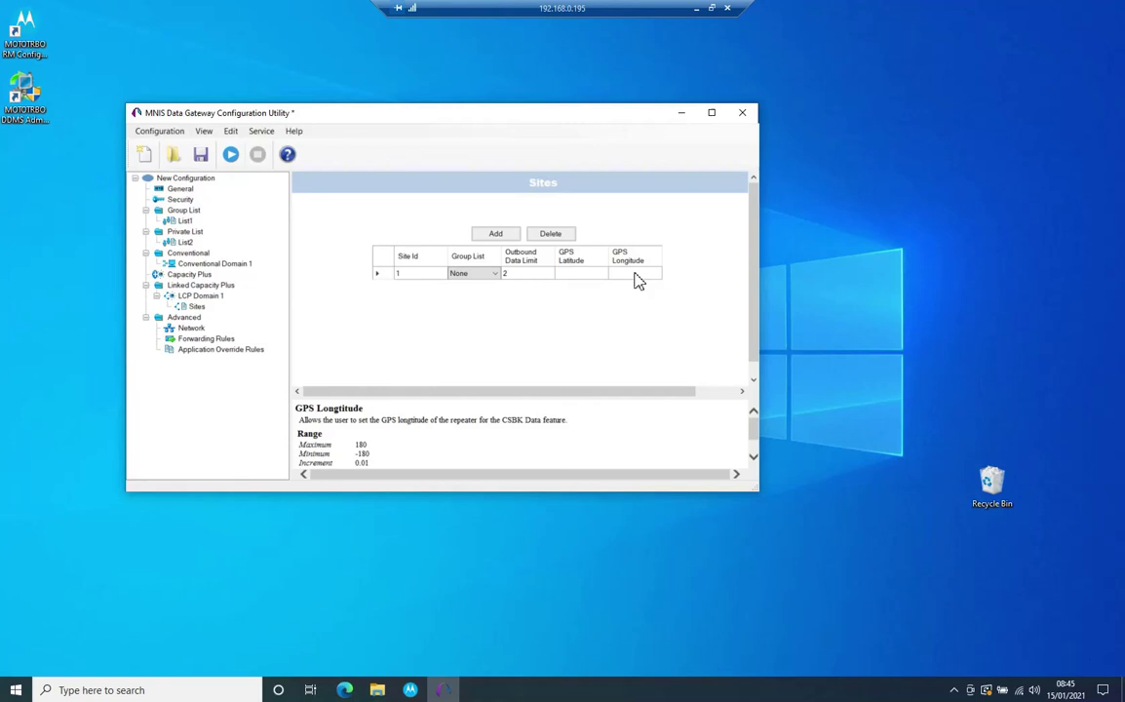
pyautogui.click(573, 274)
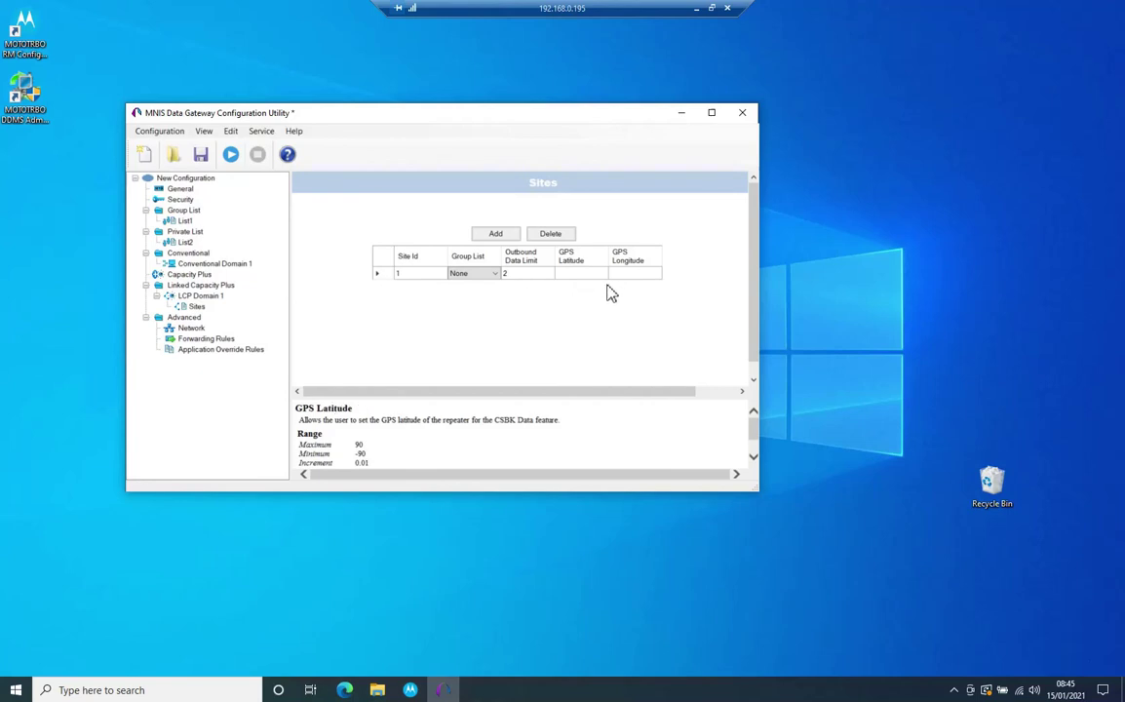
pyautogui.click(639, 276)
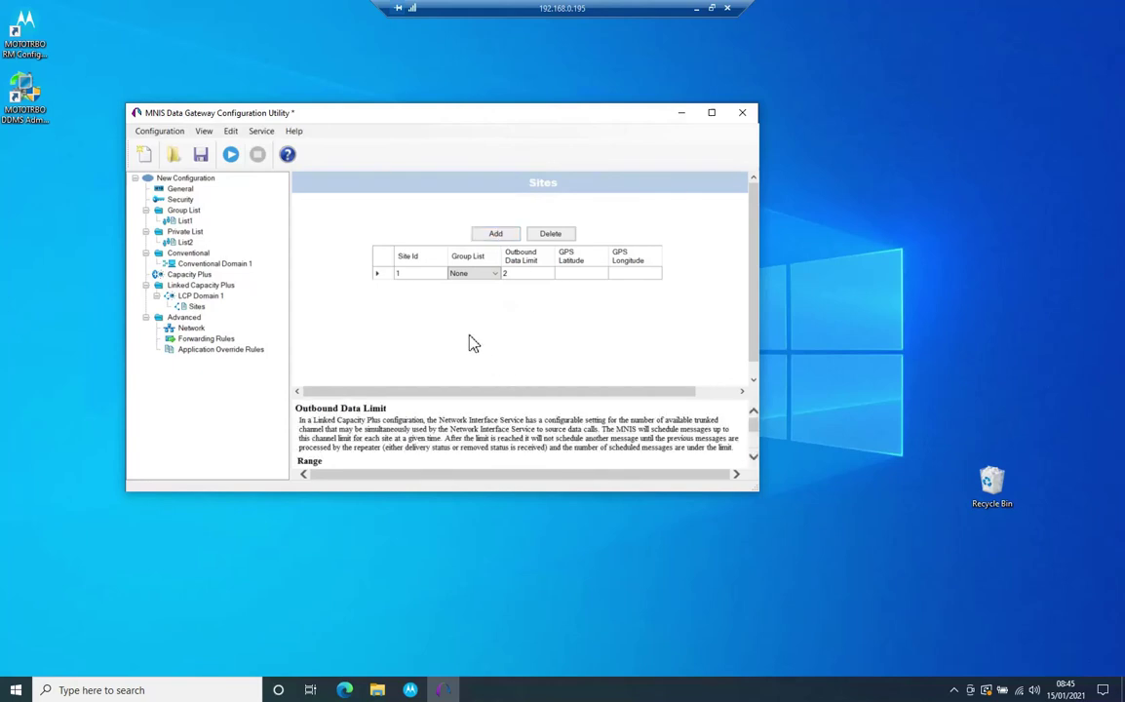
# Review the Advanced settings, including TX Preamble Duration and MNIS LE ID, and keep Conventional Channel Access at Normal.
pyautogui.click(191, 321)
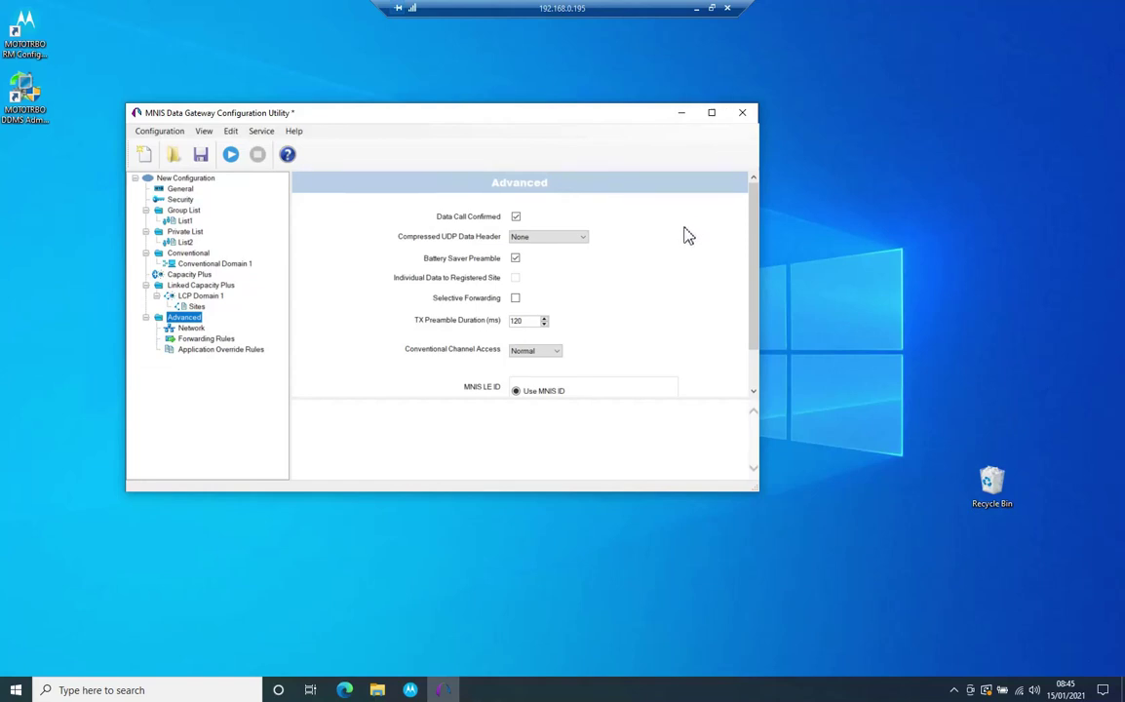
pyautogui.scroll(-1, 687, 235)
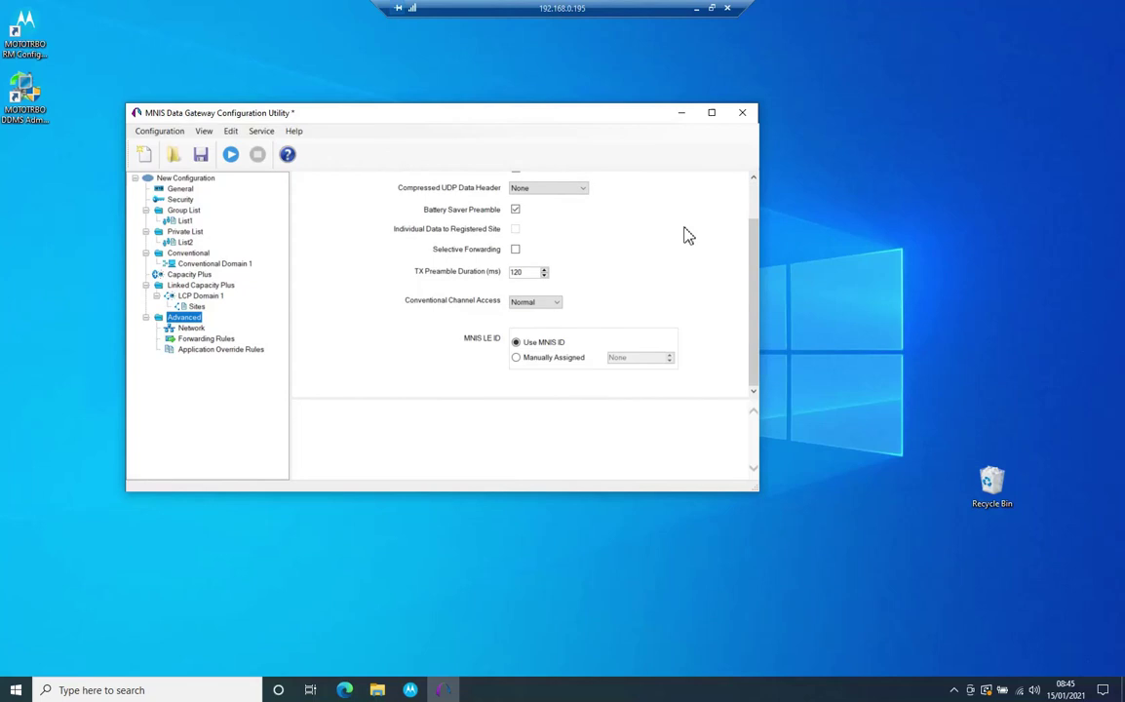
pyautogui.scroll(1, 687, 235)
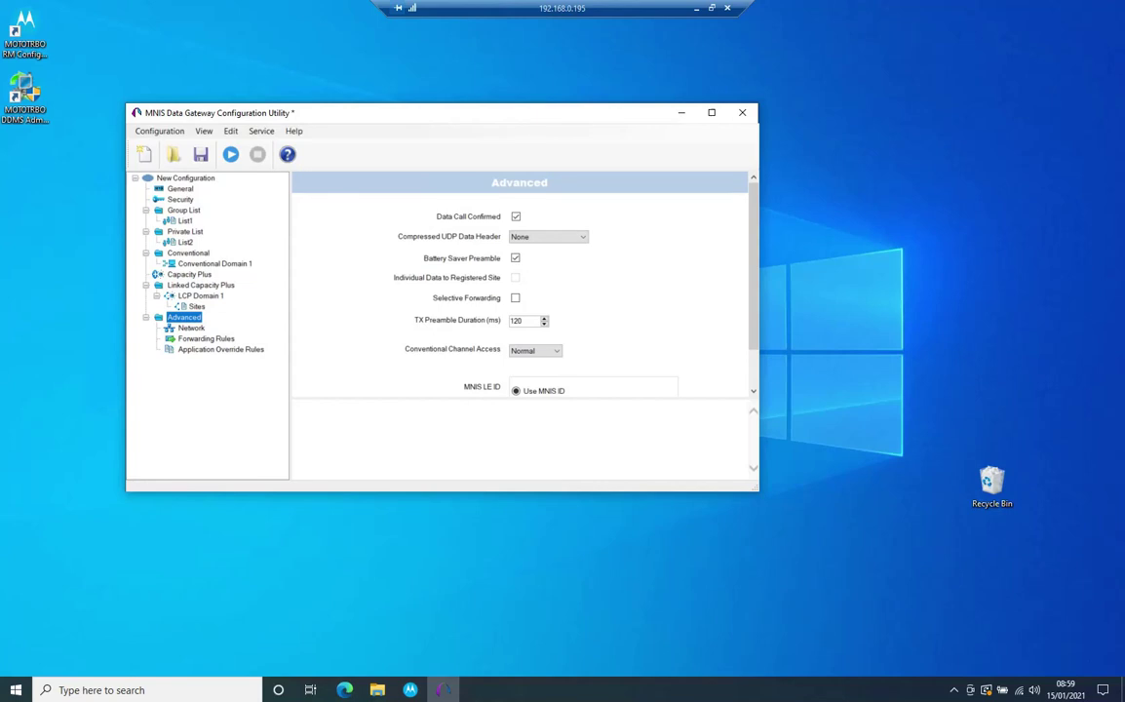
pyautogui.click(526, 321)
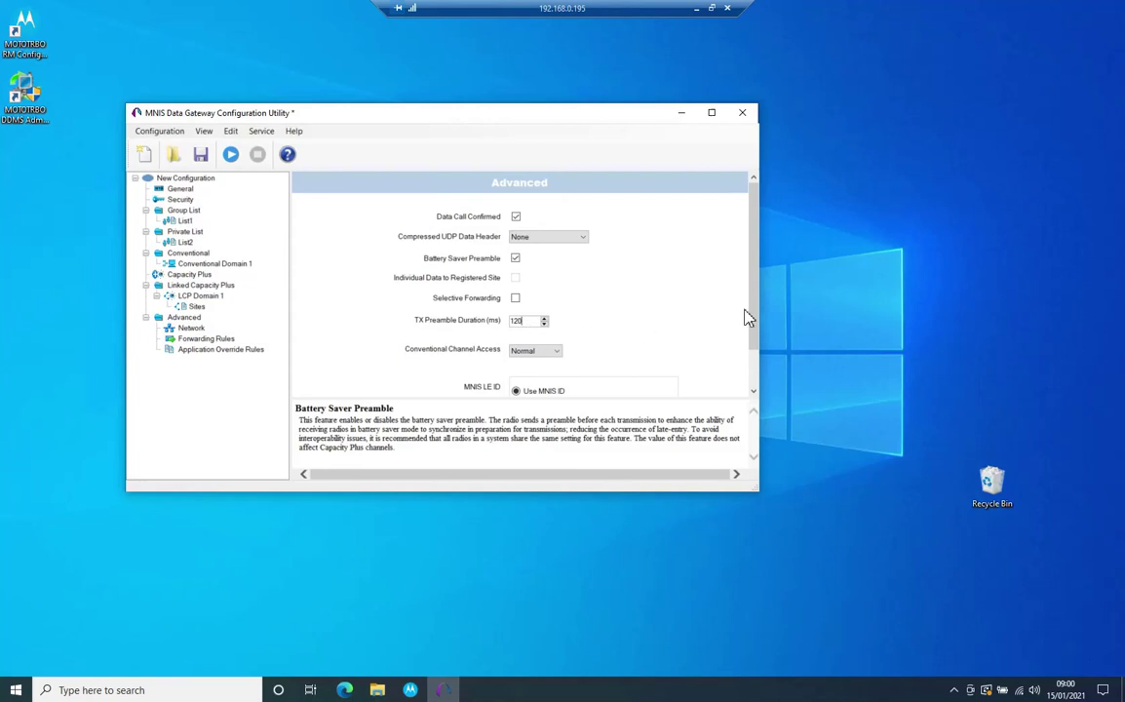
pyautogui.scroll(-2, 567, 326)
pyautogui.click(540, 302)
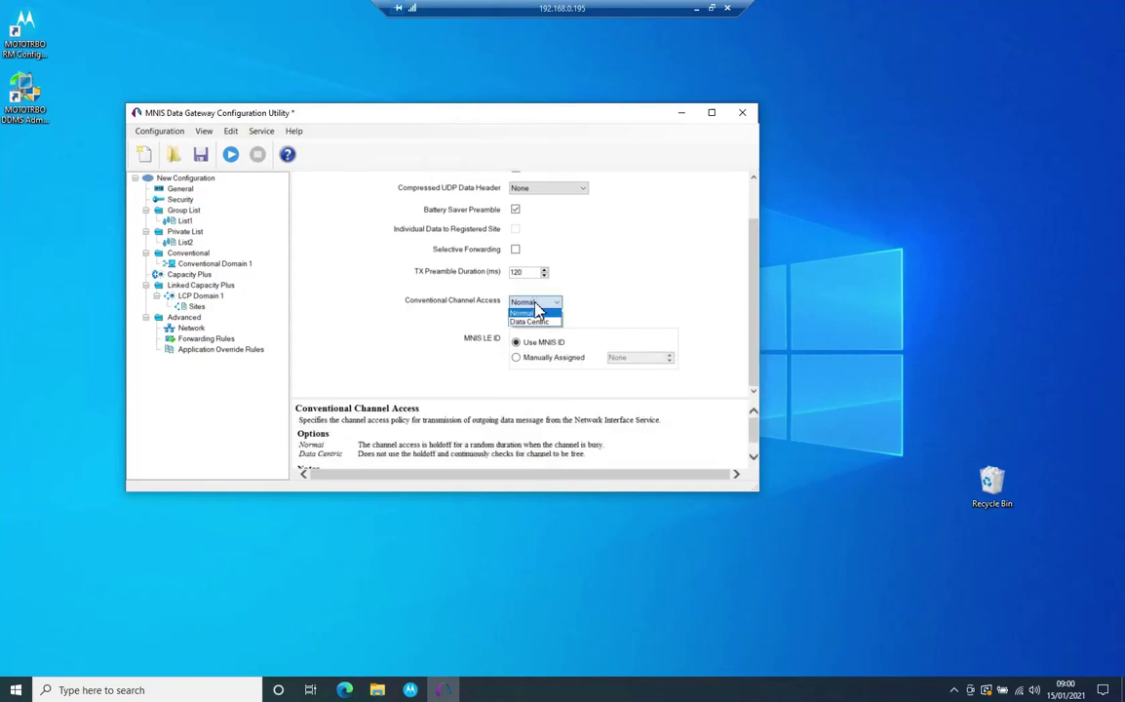
pyautogui.click(542, 311)
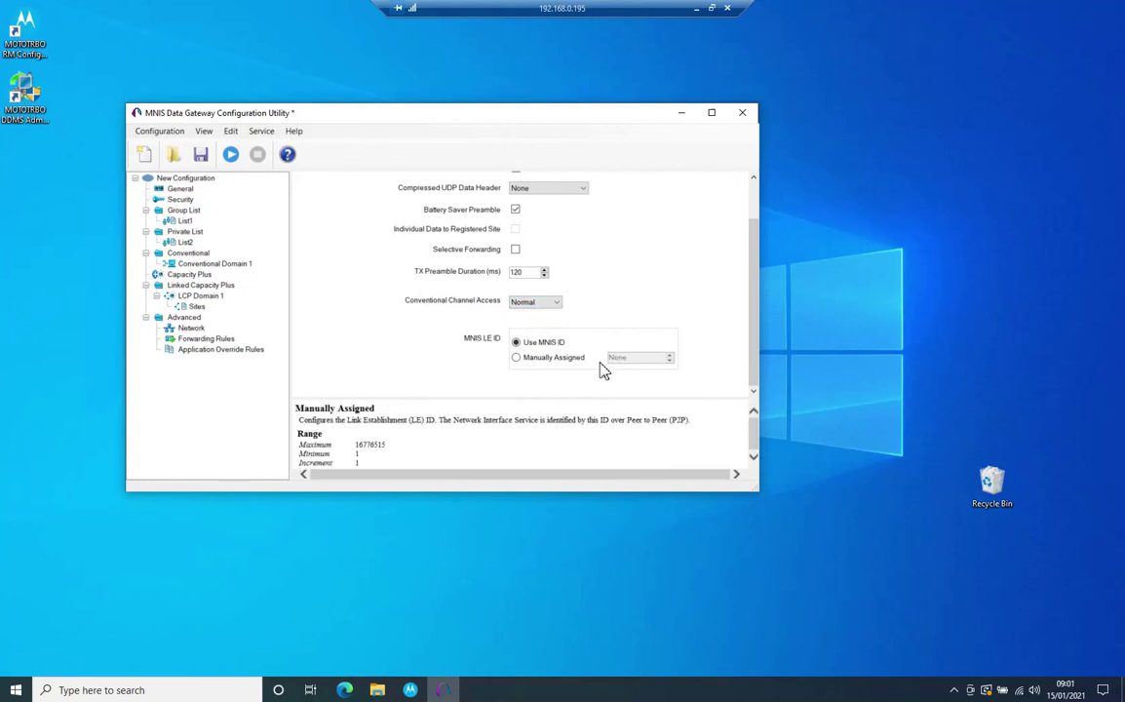
pyautogui.moveTo(757, 362); pyautogui.dragTo(766, 413)
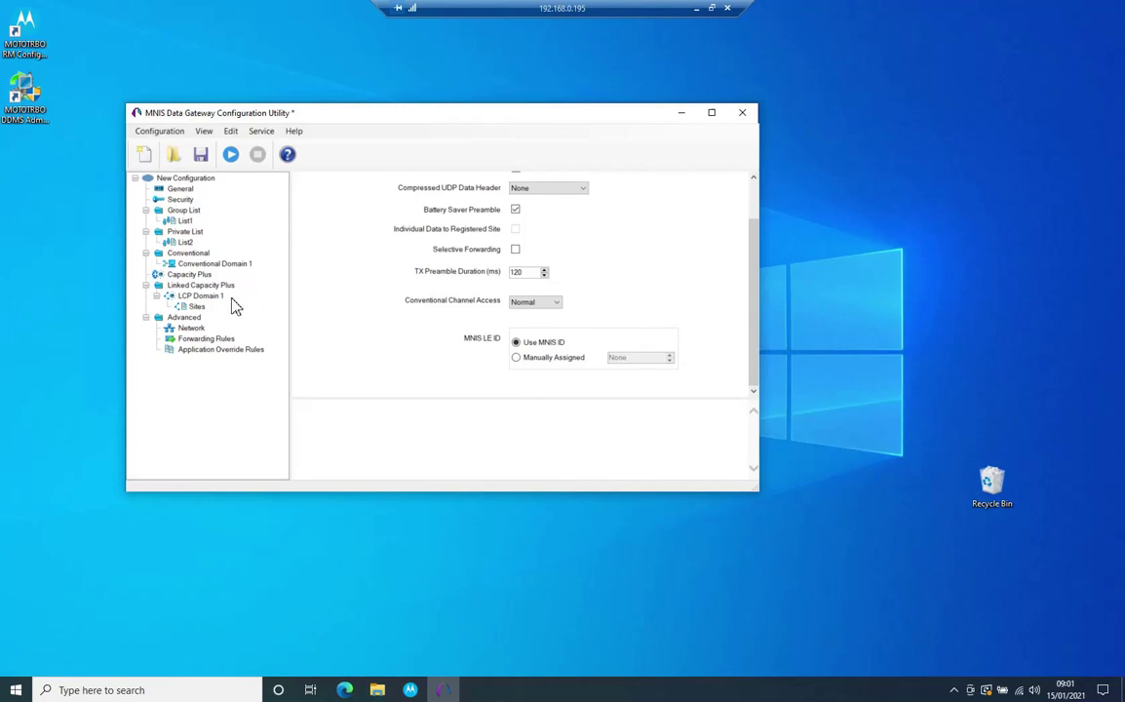
# Review the CAI Network, CAI Group Network and service UDP port fields, including the user-defined ports, in the Advanced Network settings.
pyautogui.click(192, 330)
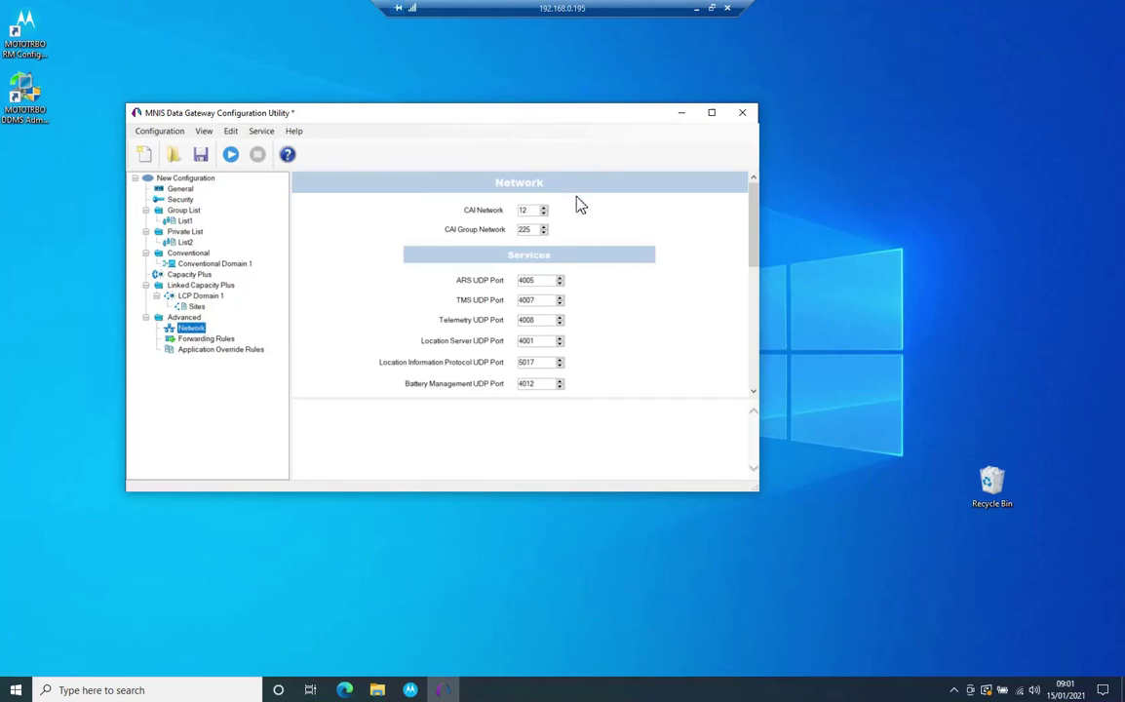
pyautogui.click(534, 230)
pyautogui.click(527, 211)
pyautogui.click(535, 229)
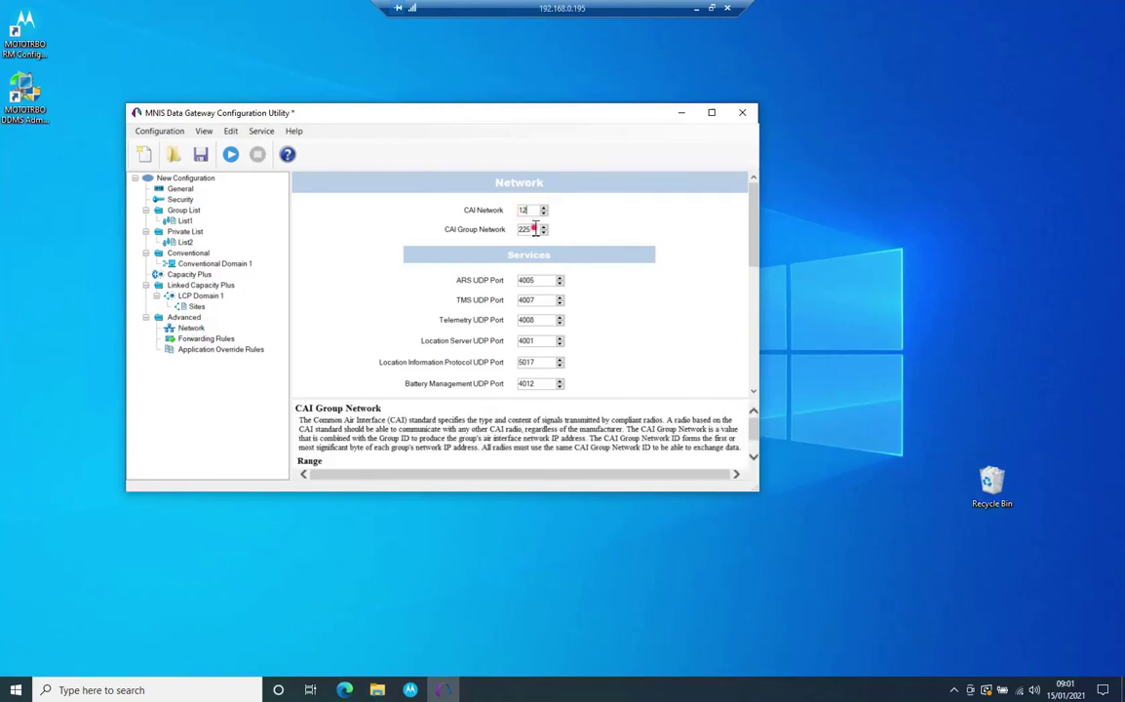
pyautogui.moveTo(543, 283)
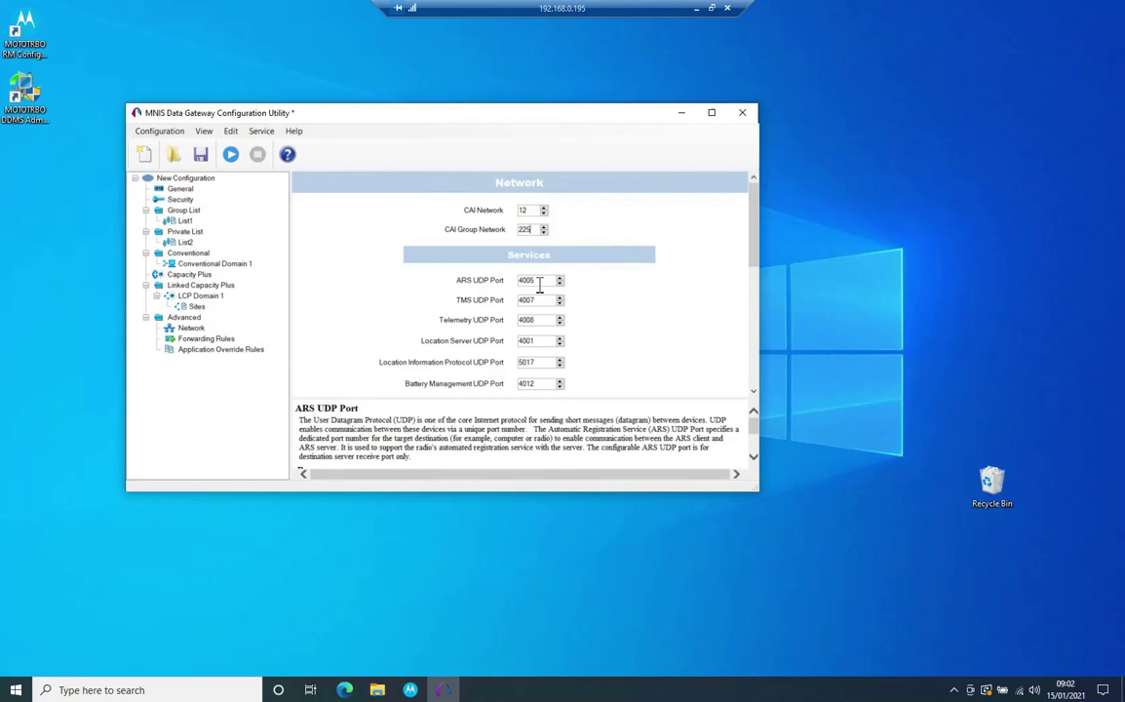
pyautogui.click(542, 281)
pyautogui.click(539, 303)
pyautogui.scroll(-5, 541, 312)
pyautogui.moveTo(763, 310); pyautogui.dragTo(763, 320)
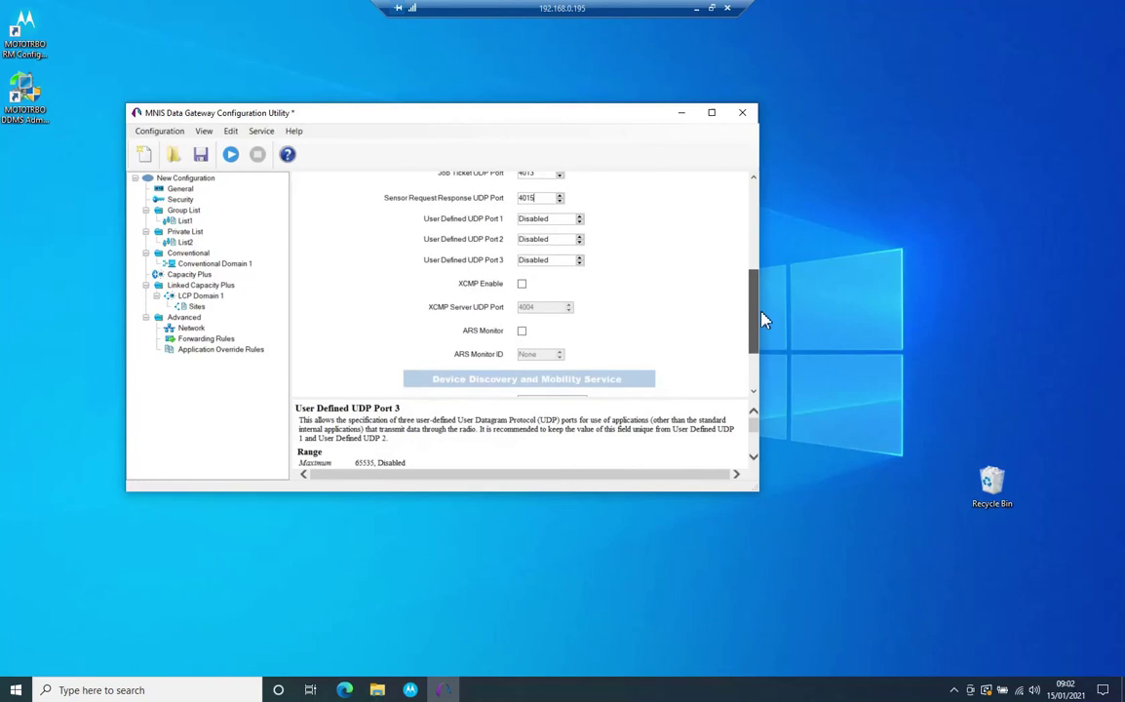
pyautogui.scroll(-2, 763, 321)
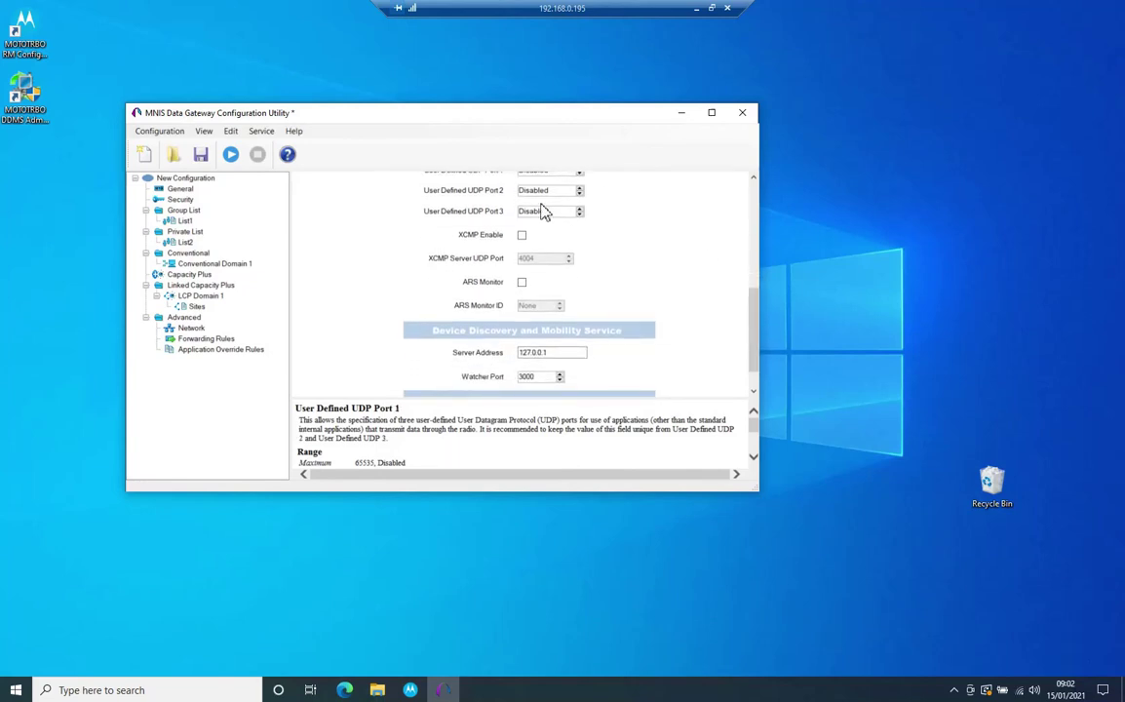
# Review the XCMP Enable, ARS Monitor, Device Discovery and Mobility Service, and MNIS Control Interface options in the Network settings.
pyautogui.click(524, 238)
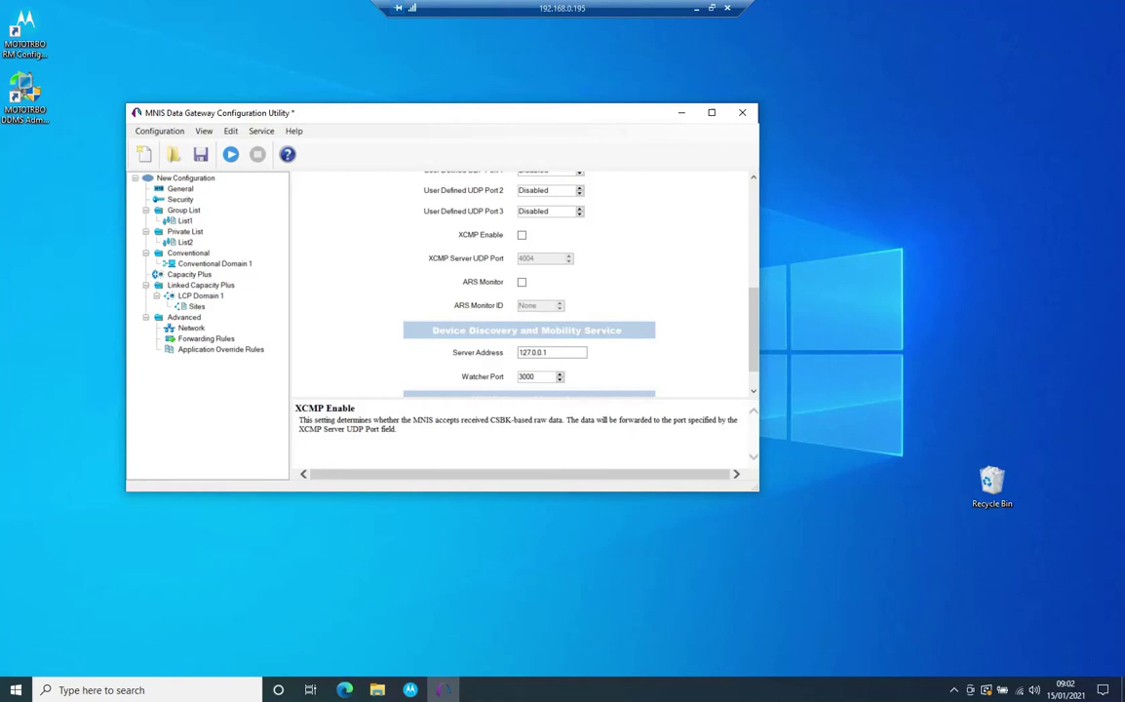
pyautogui.press('Tab')
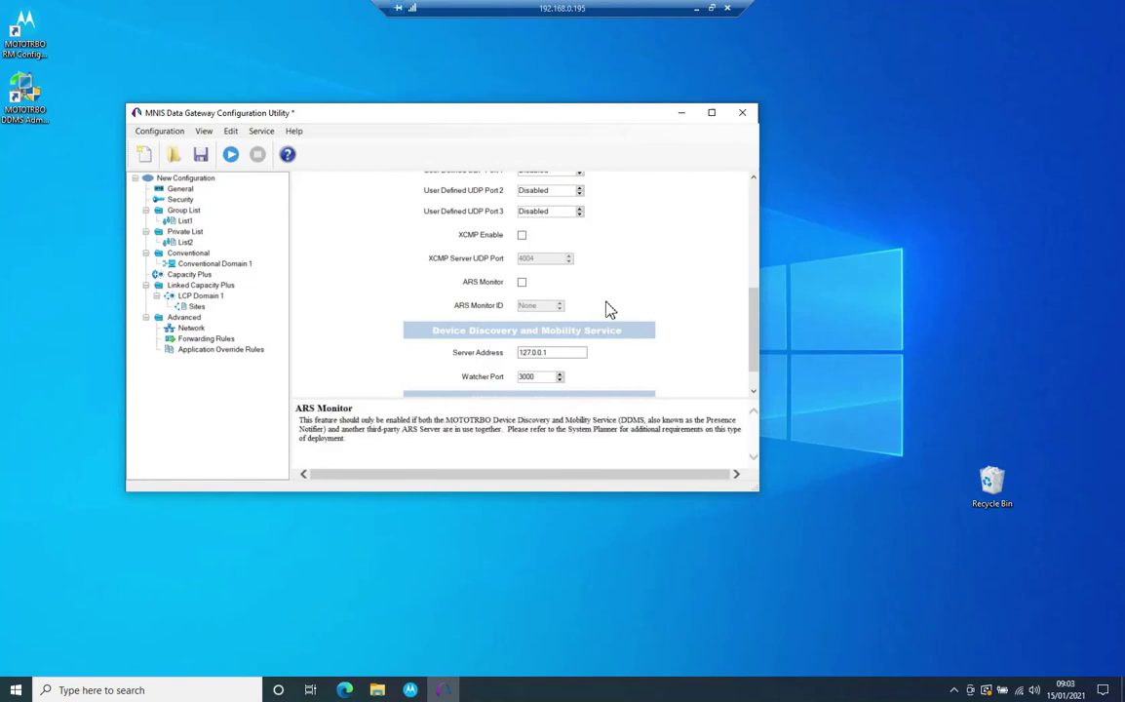
pyautogui.click(522, 283)
pyautogui.click(522, 282)
pyautogui.click(521, 281)
pyautogui.click(562, 357)
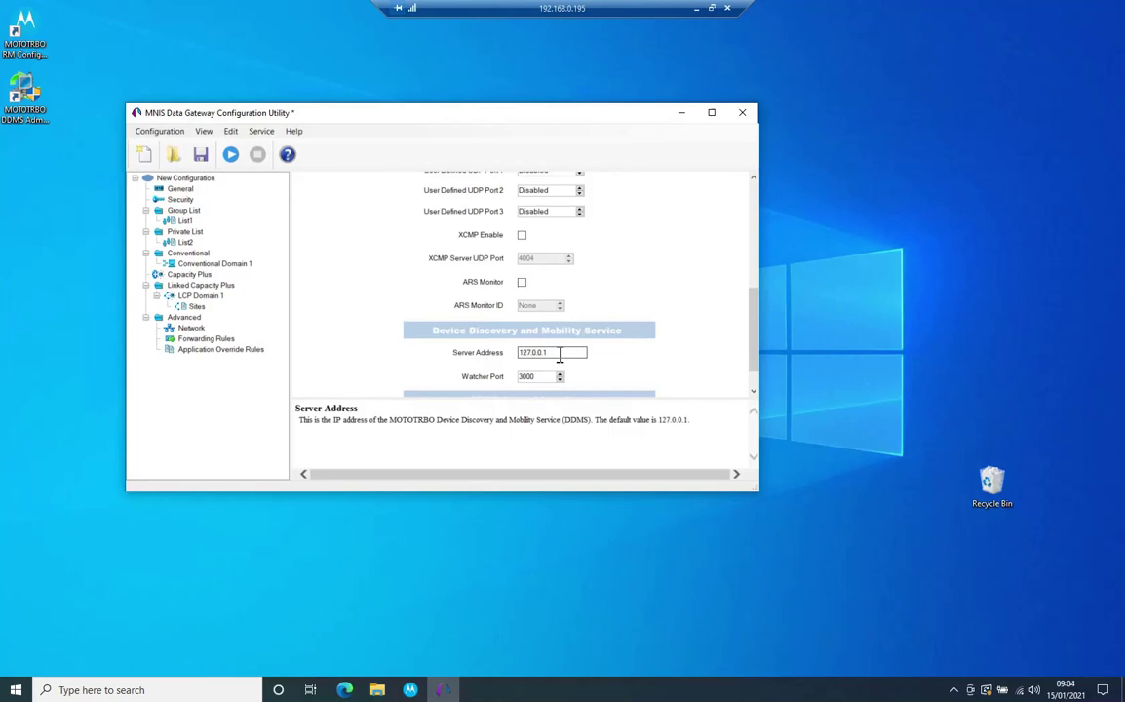
pyautogui.scroll(-1, 643, 348)
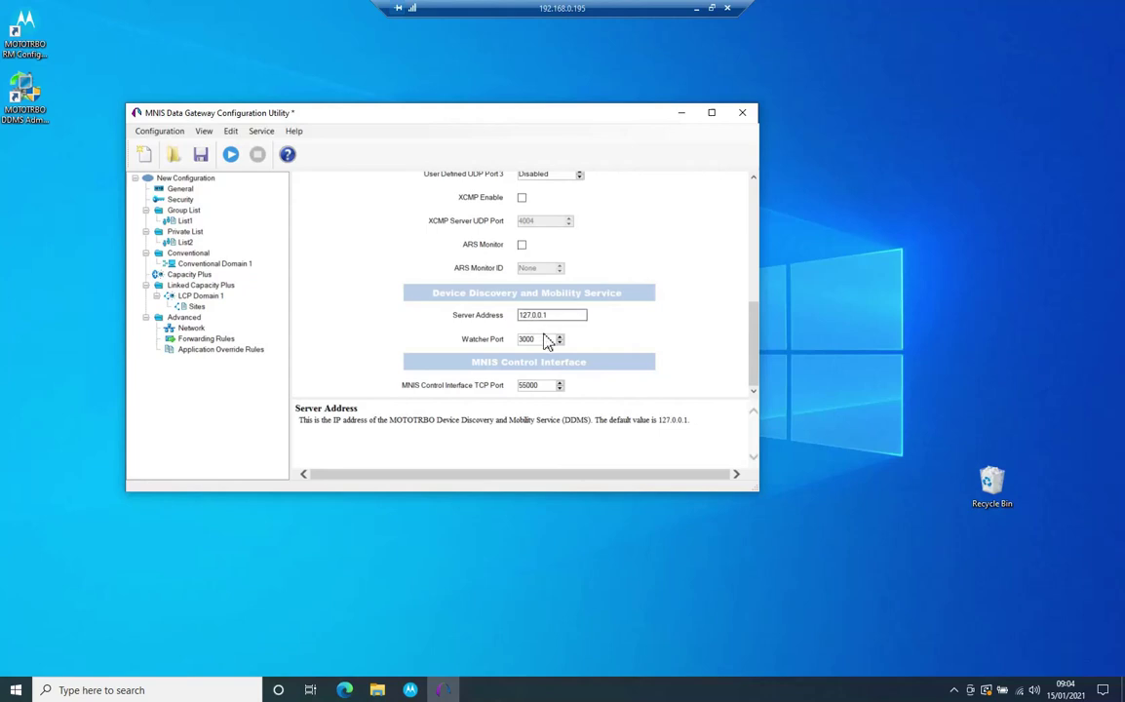
pyautogui.click(544, 368)
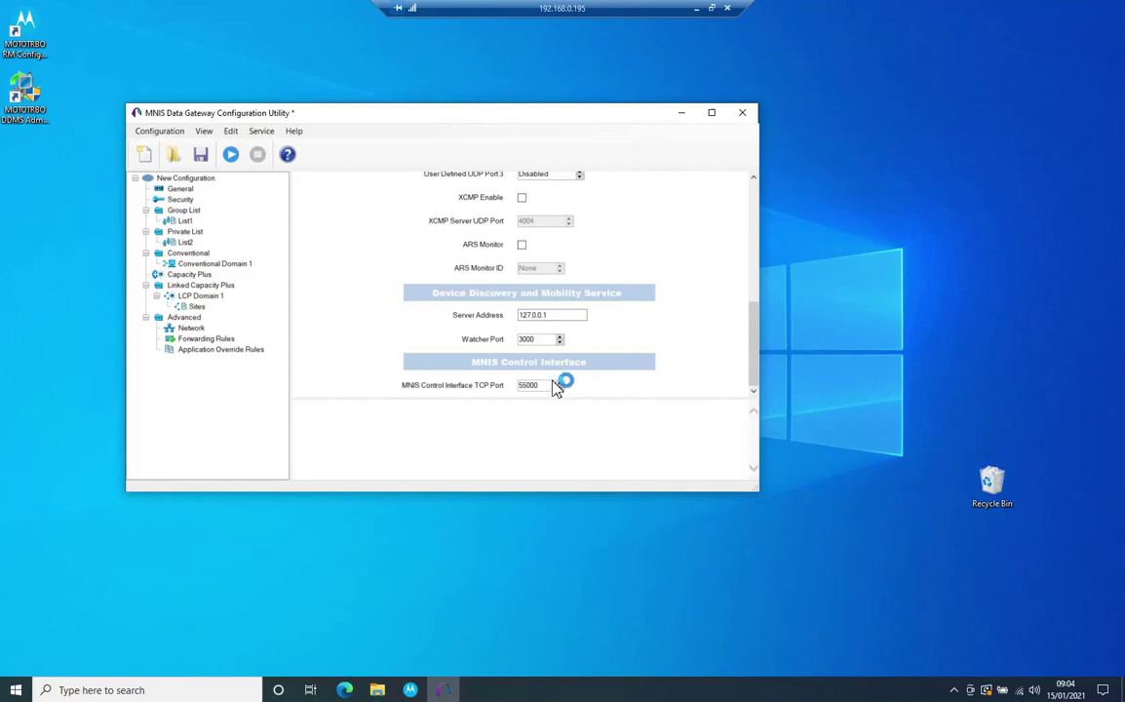
# Examine the Port Forwarding Rules table and how a rule is added to it.
pyautogui.click(211, 339)
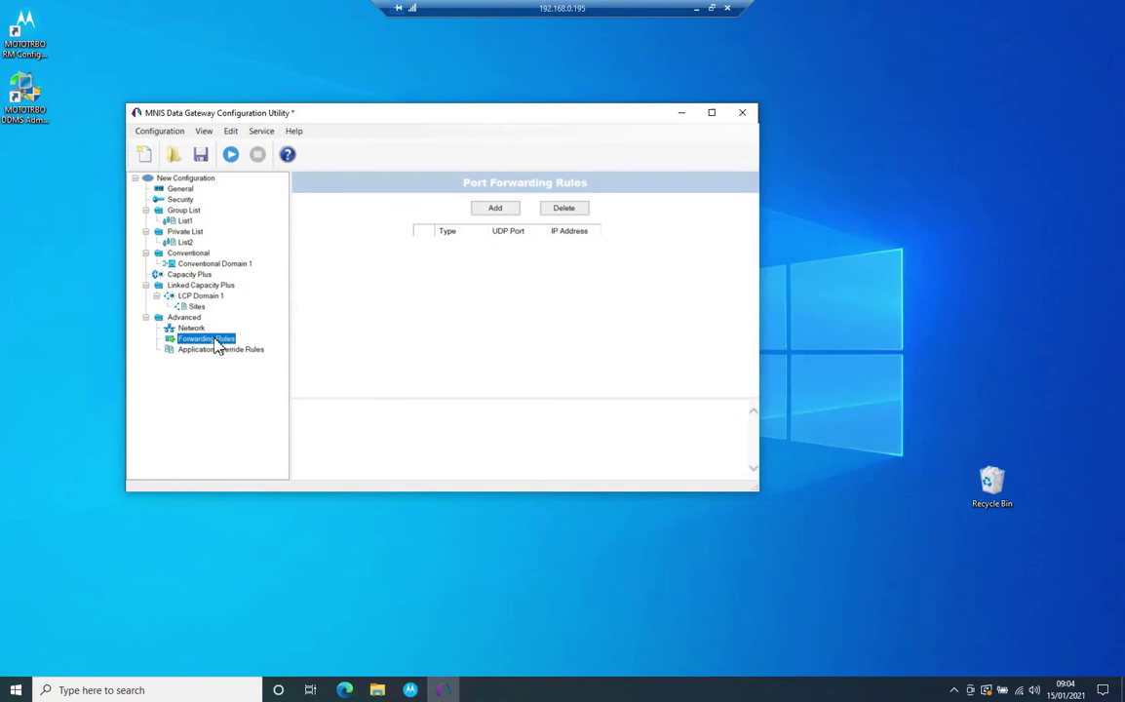
pyautogui.click(496, 210)
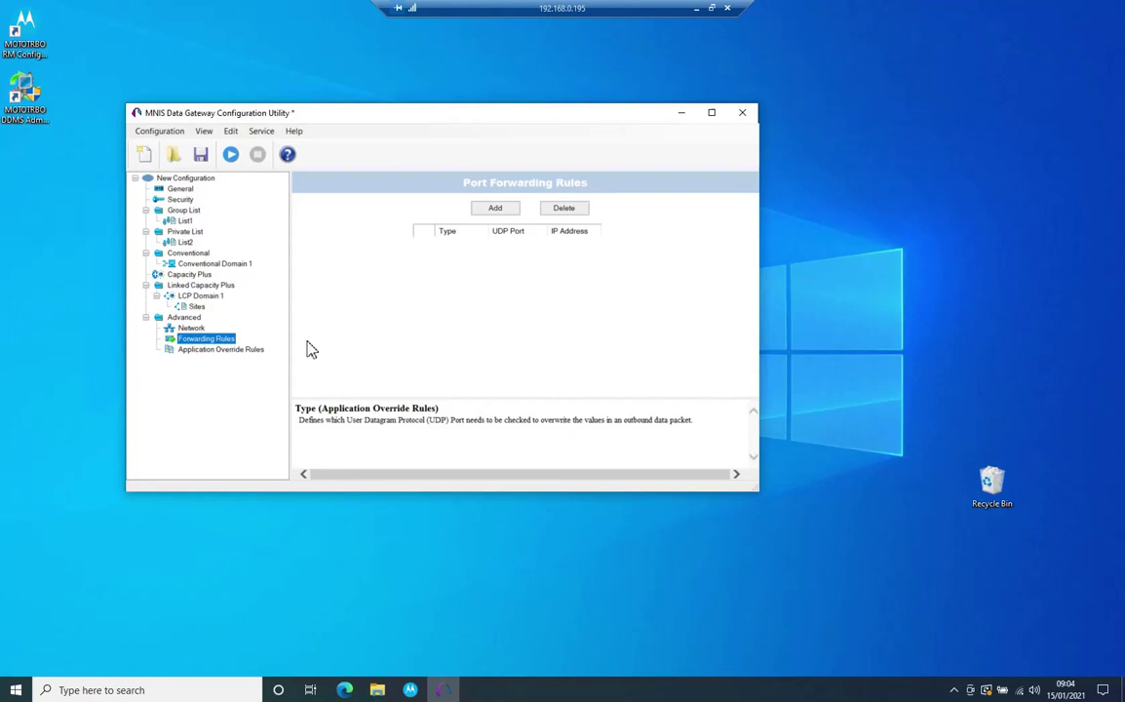
# Add a trial application override rule, inspect its Source and Destination type choices, and delete the rule.
pyautogui.click(223, 351)
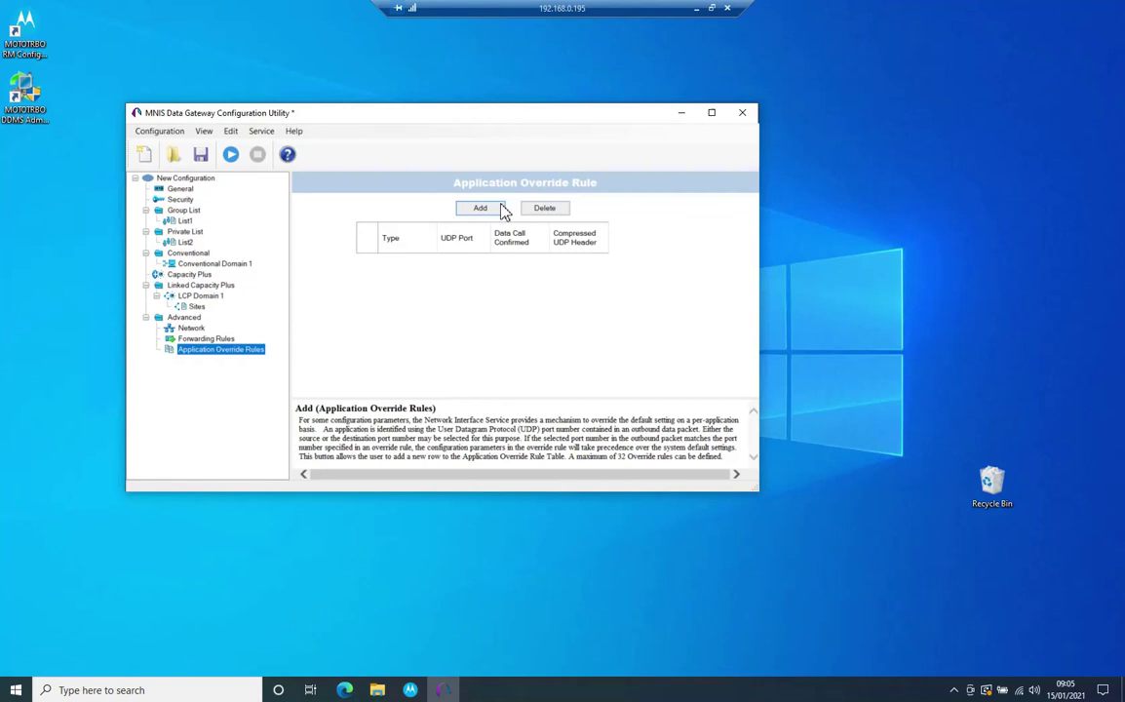
pyautogui.click(498, 213)
pyautogui.click(426, 264)
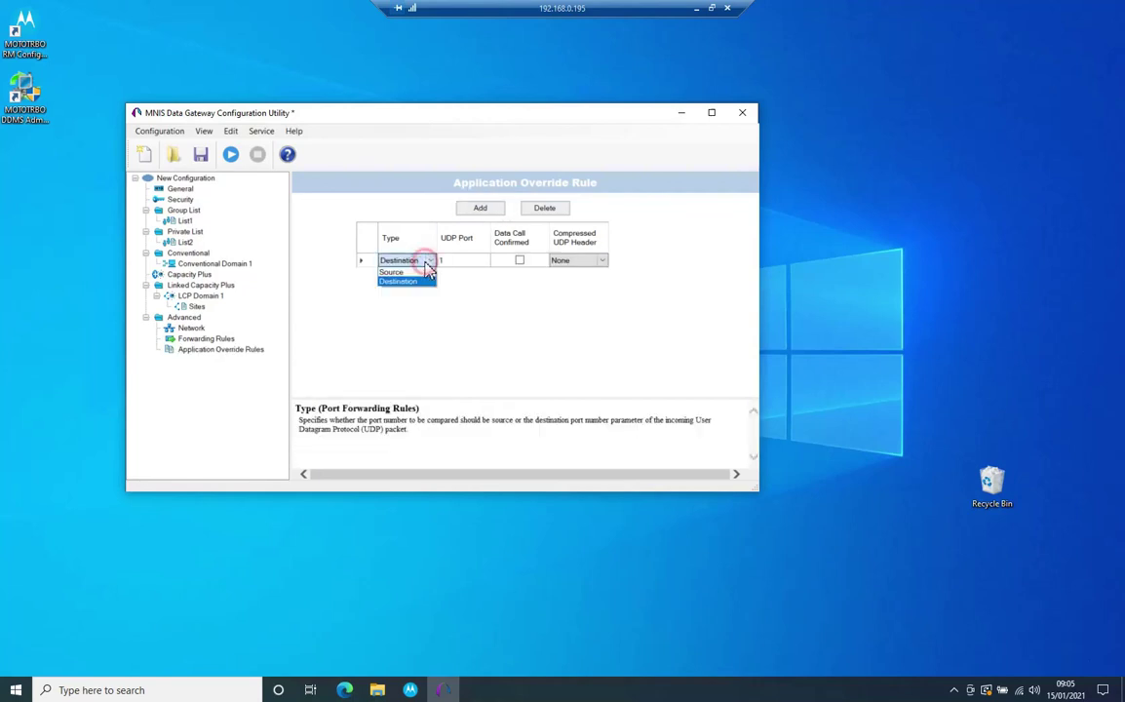
pyautogui.click(427, 269)
pyautogui.click(360, 262)
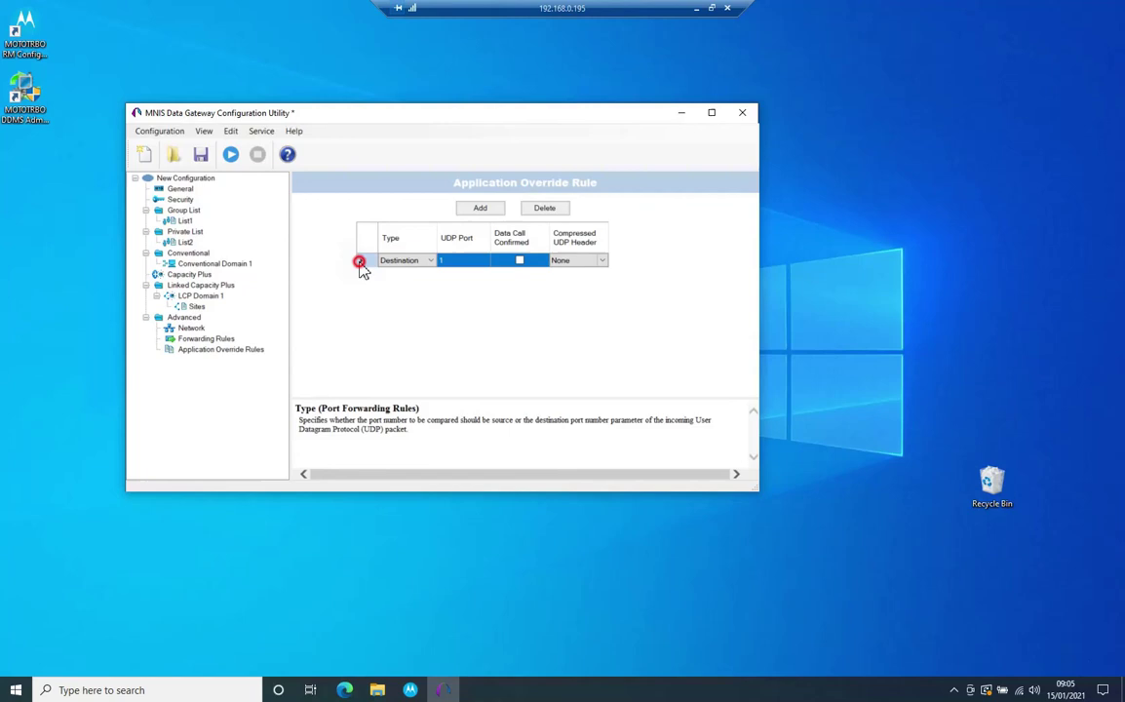
pyautogui.click(547, 218)
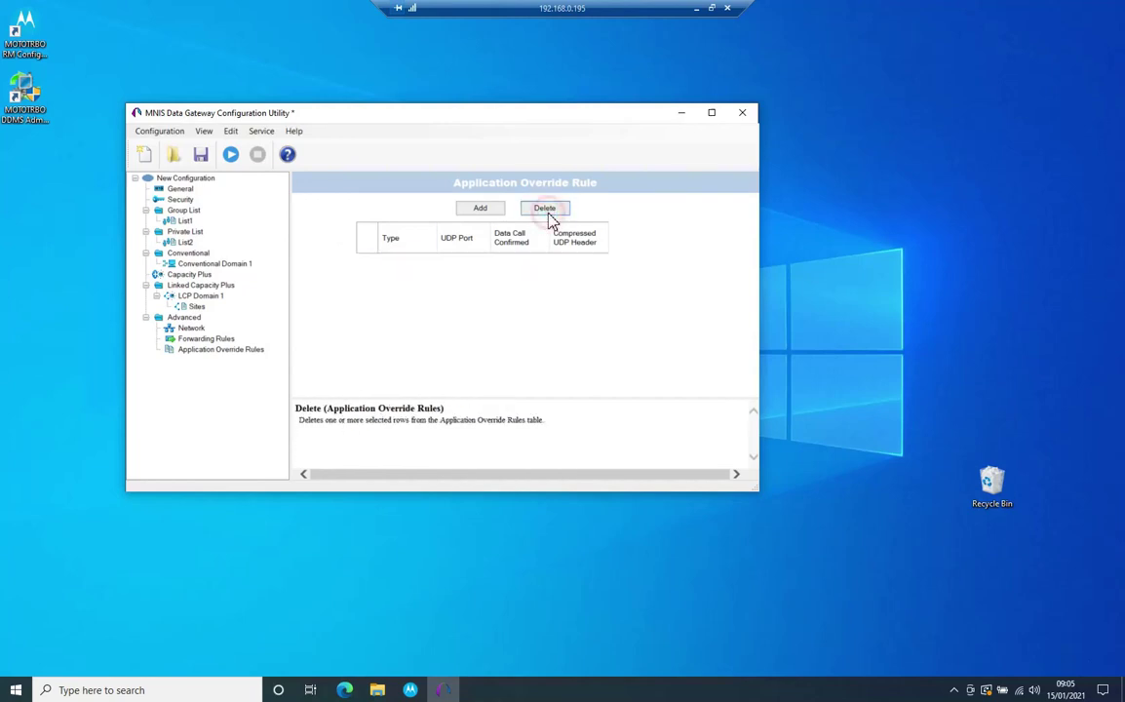
pyautogui.click(482, 210)
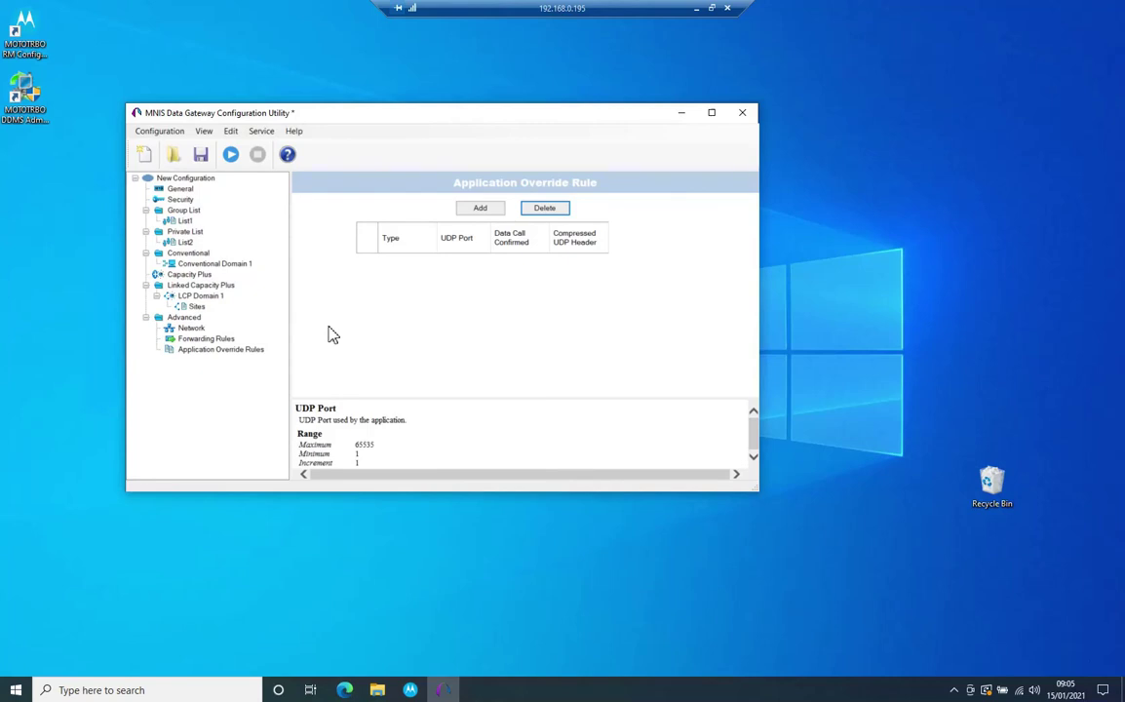
# Save the configuration under the file name Test2.
pyautogui.hotkey('ctrl', 's')
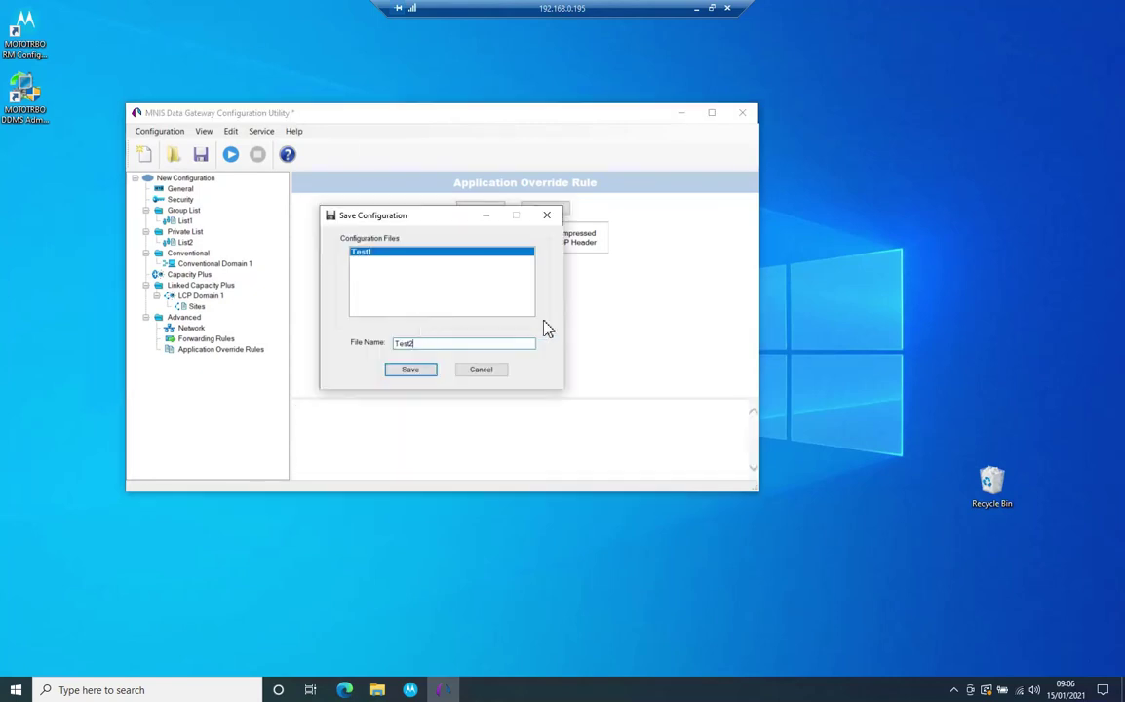
pyautogui.click(410, 371)
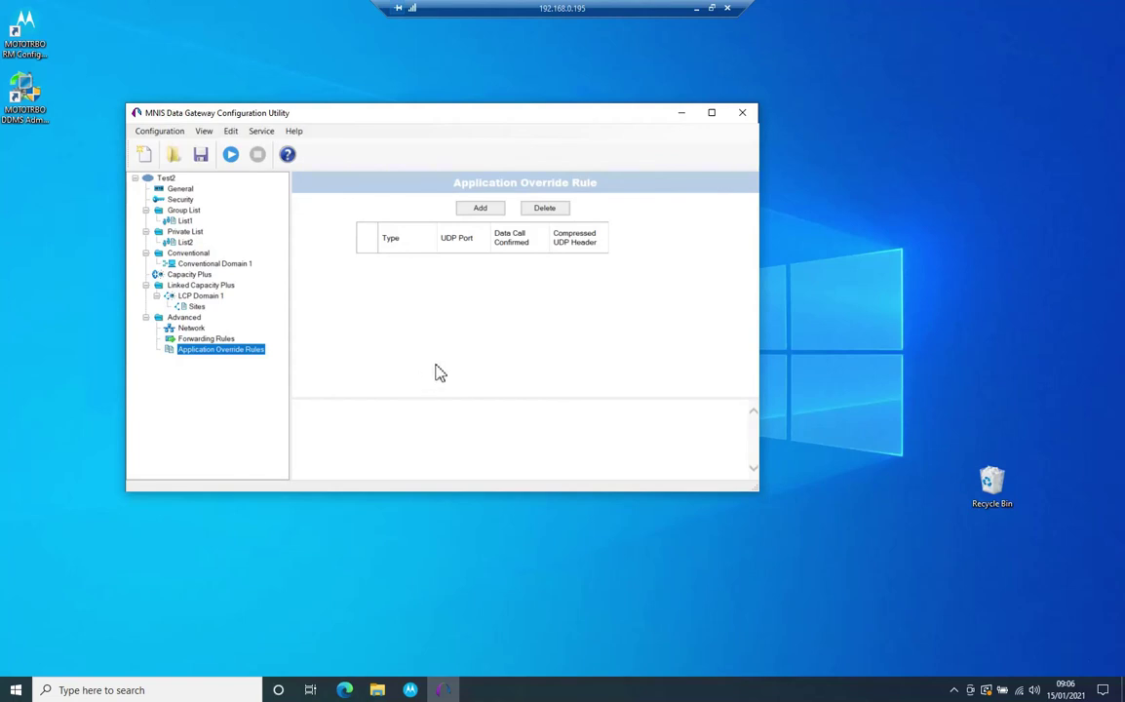
# Select Test2.gwcfg as the active configuration and start the MNIS service.
pyautogui.click(422, 231)
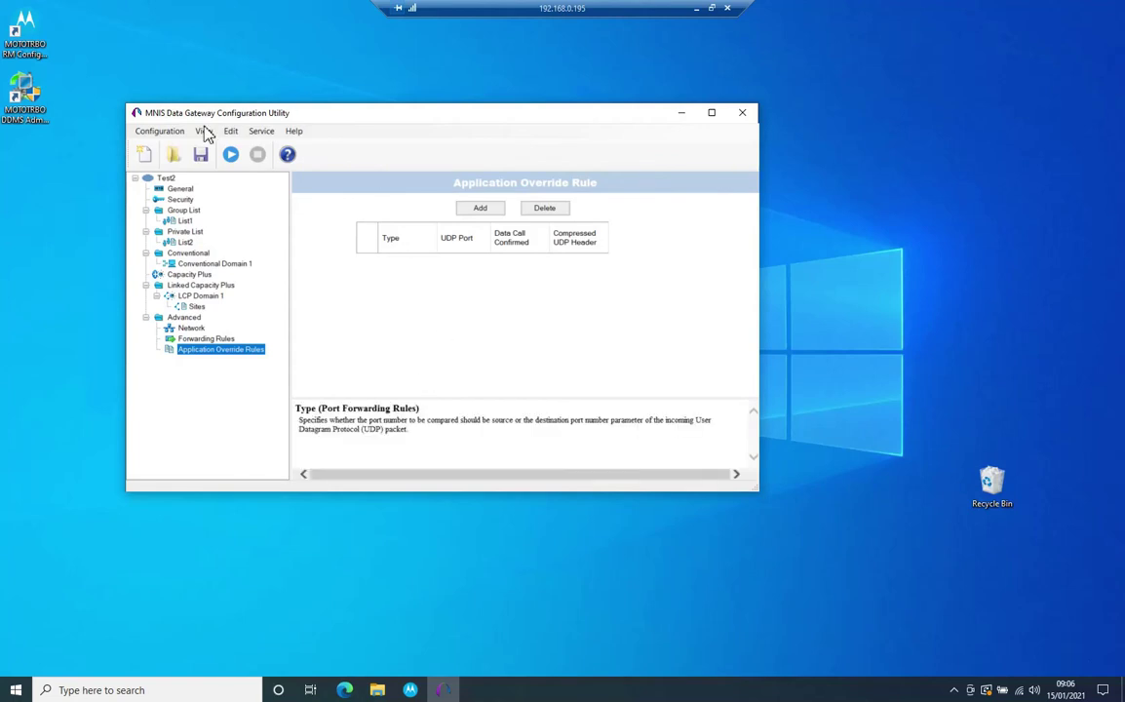
pyautogui.click(160, 130)
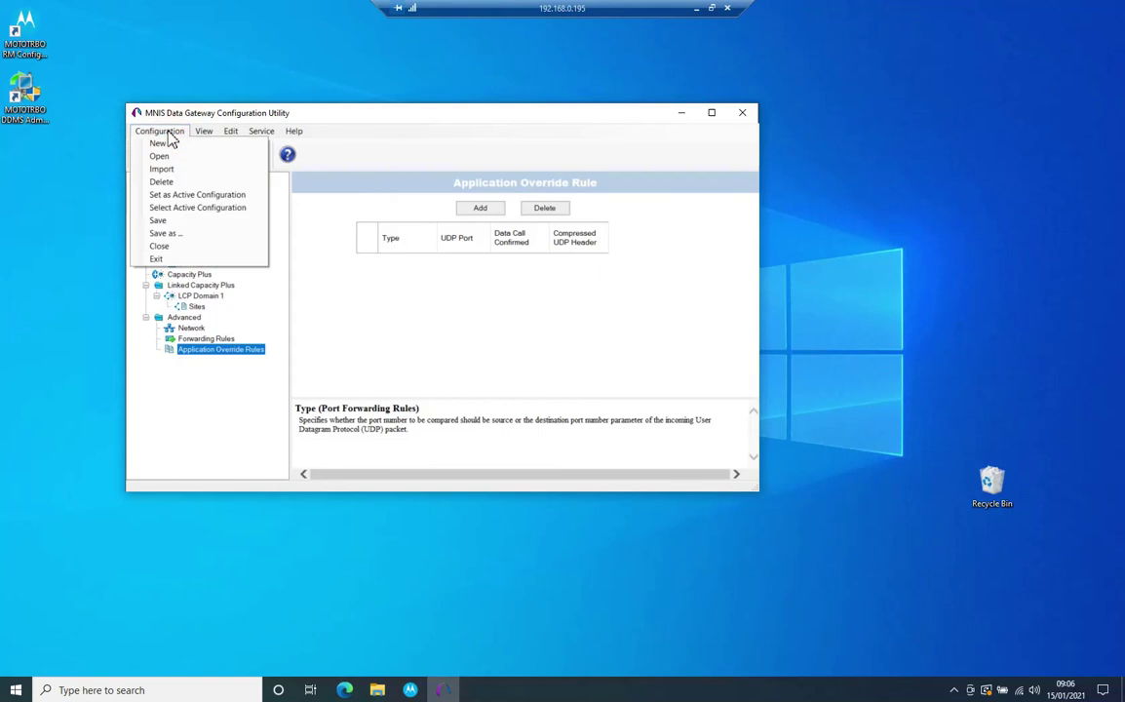
pyautogui.click(201, 207)
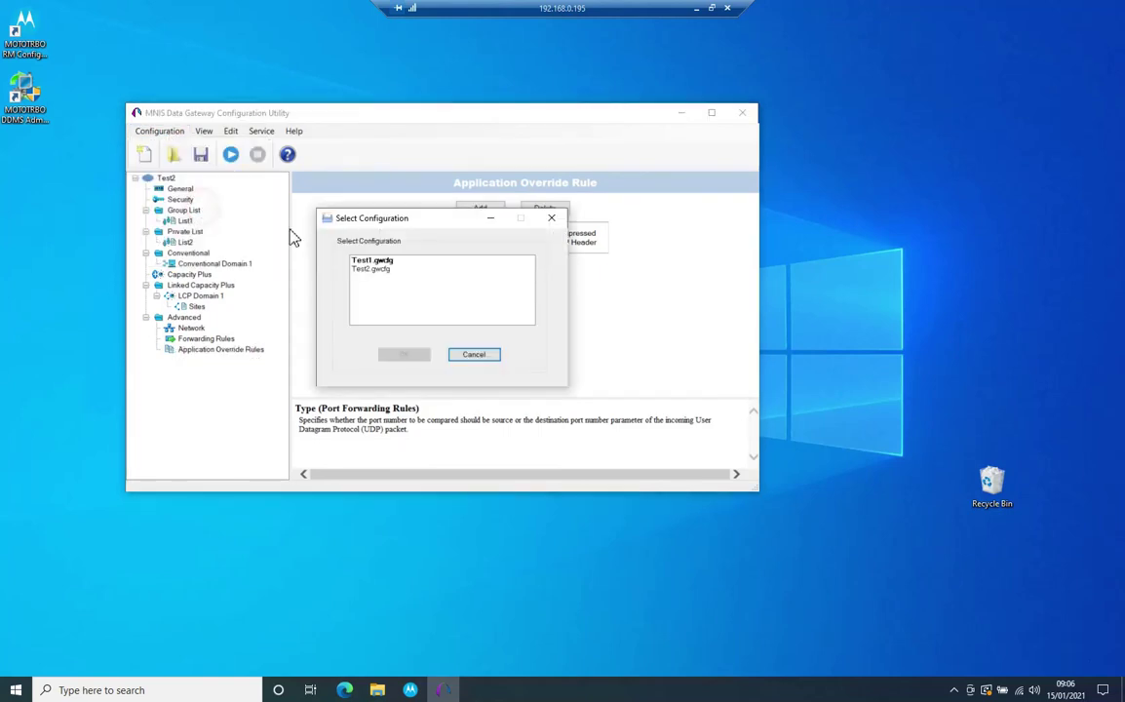
pyautogui.click(376, 269)
pyautogui.click(410, 357)
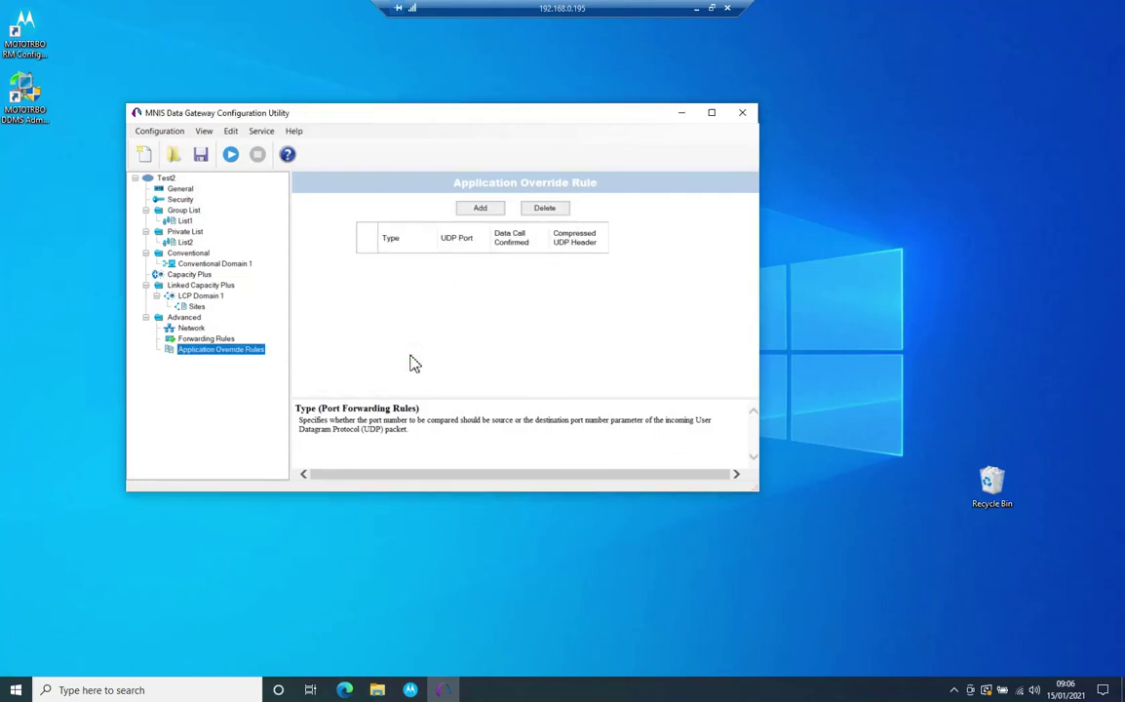
pyautogui.click(159, 131)
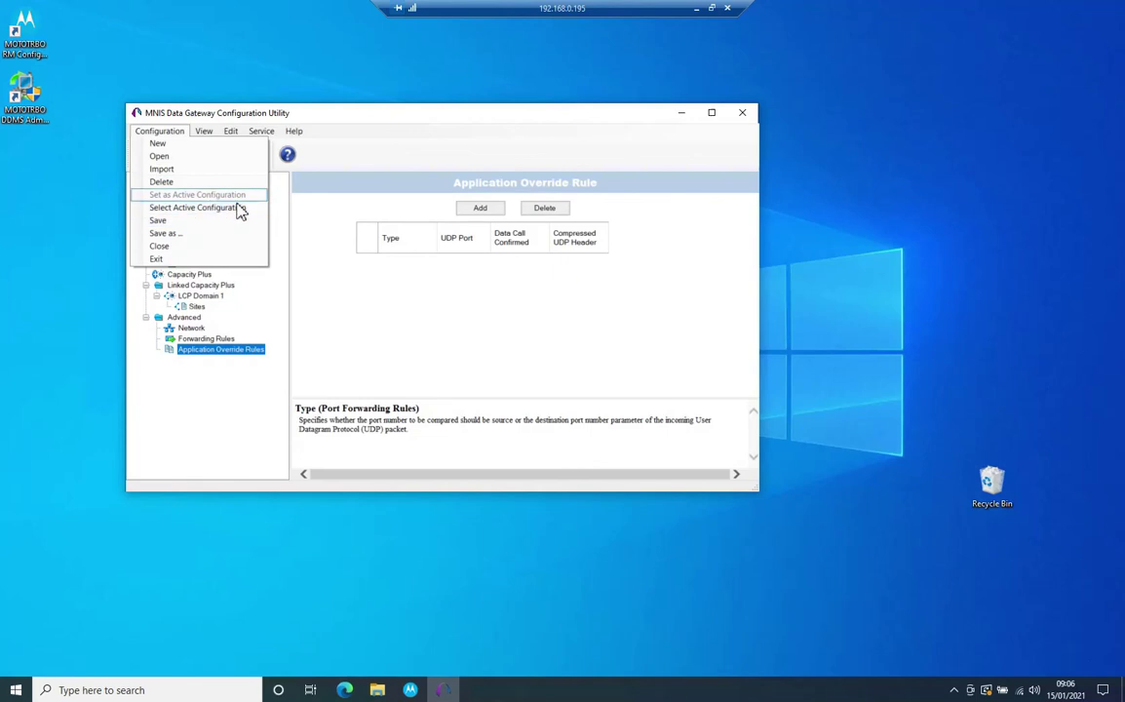
pyautogui.click(353, 297)
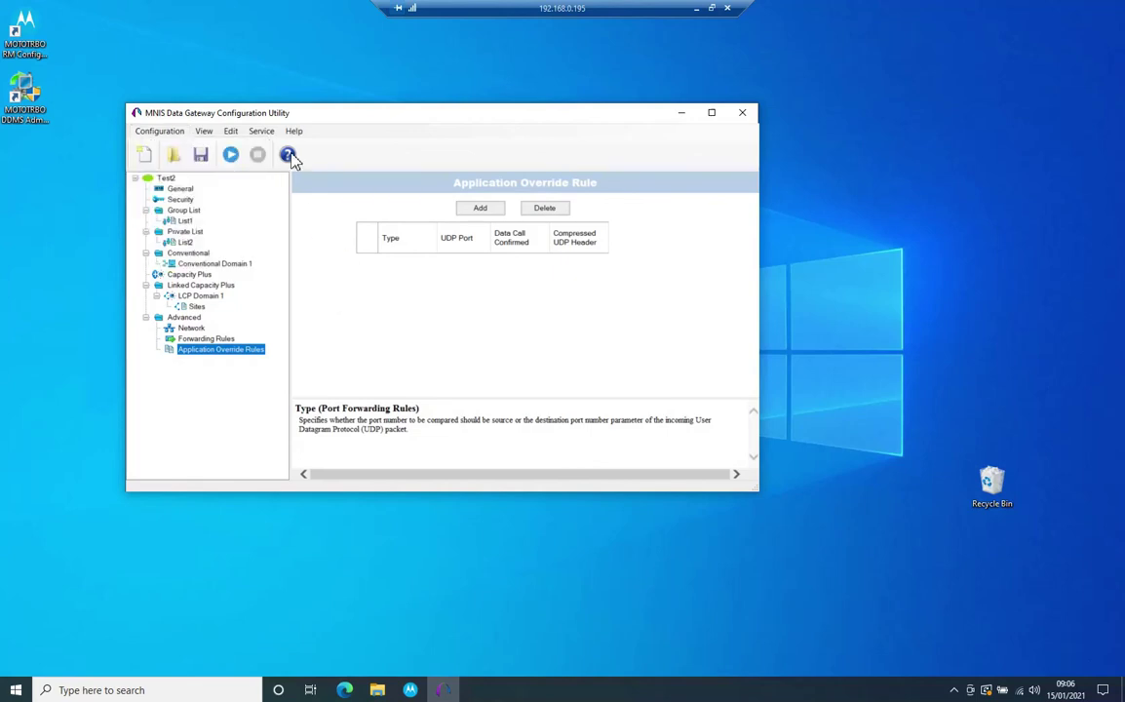
pyautogui.click(232, 156)
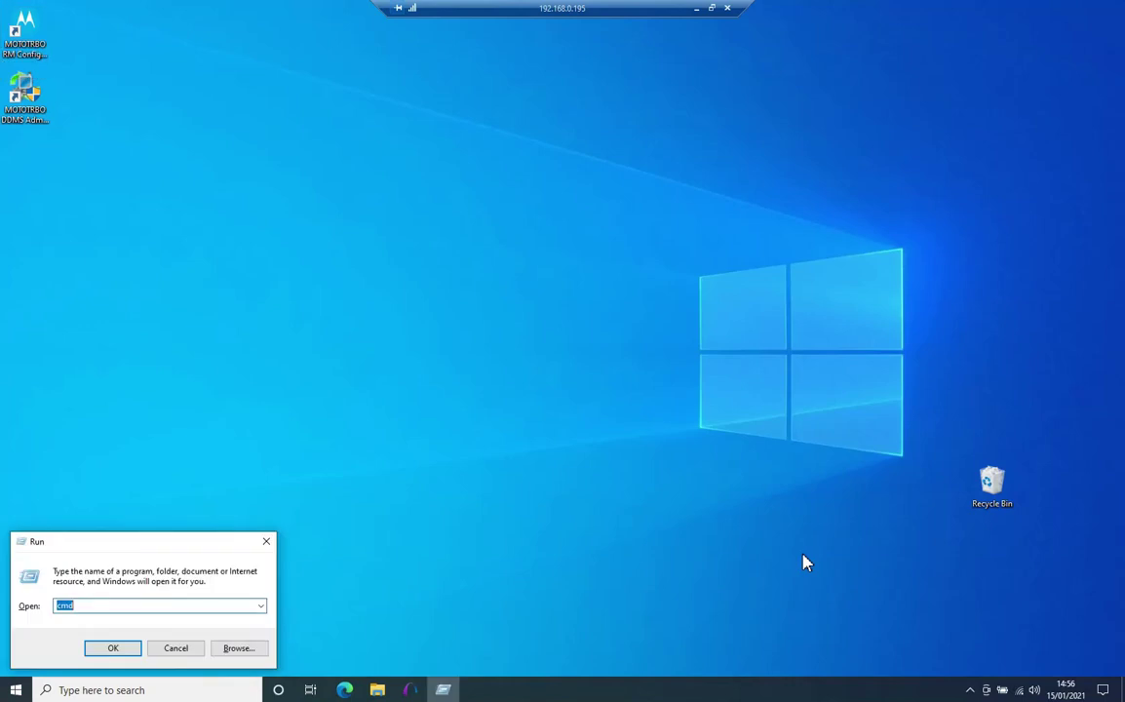
# Open Windows Services with services.msc and check the status and startup type of the MOTOTRBO Network Interface Service.
pyautogui.write('services.msc')
pyautogui.press('Return')
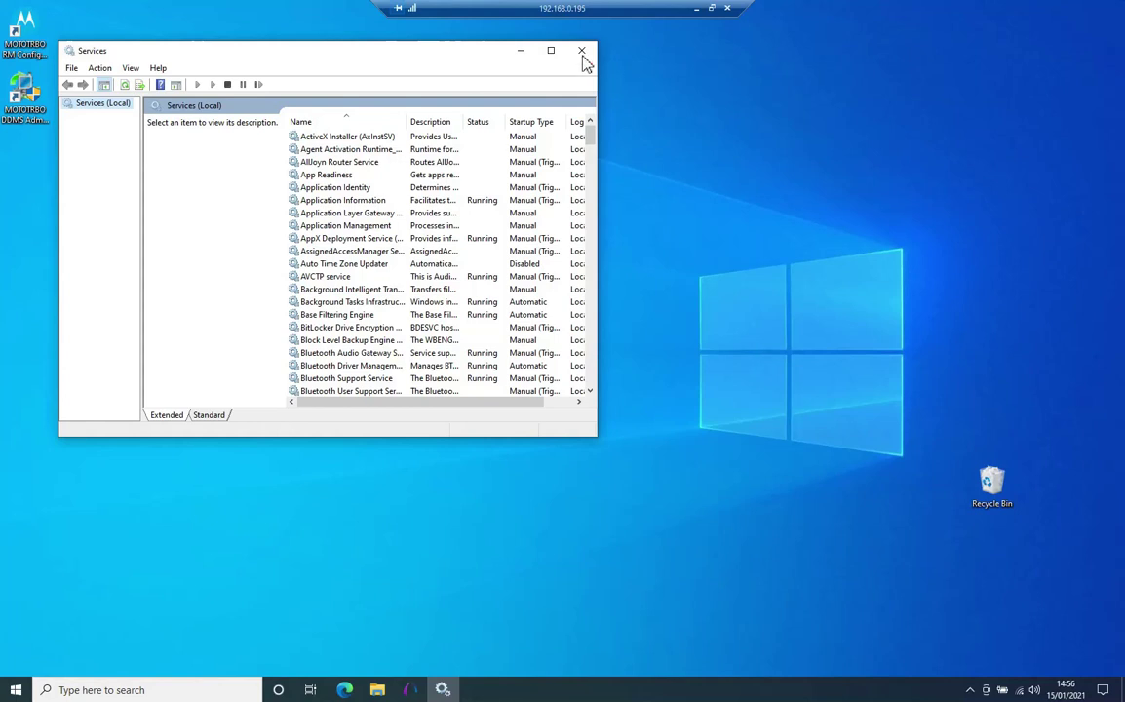
pyautogui.click(557, 51)
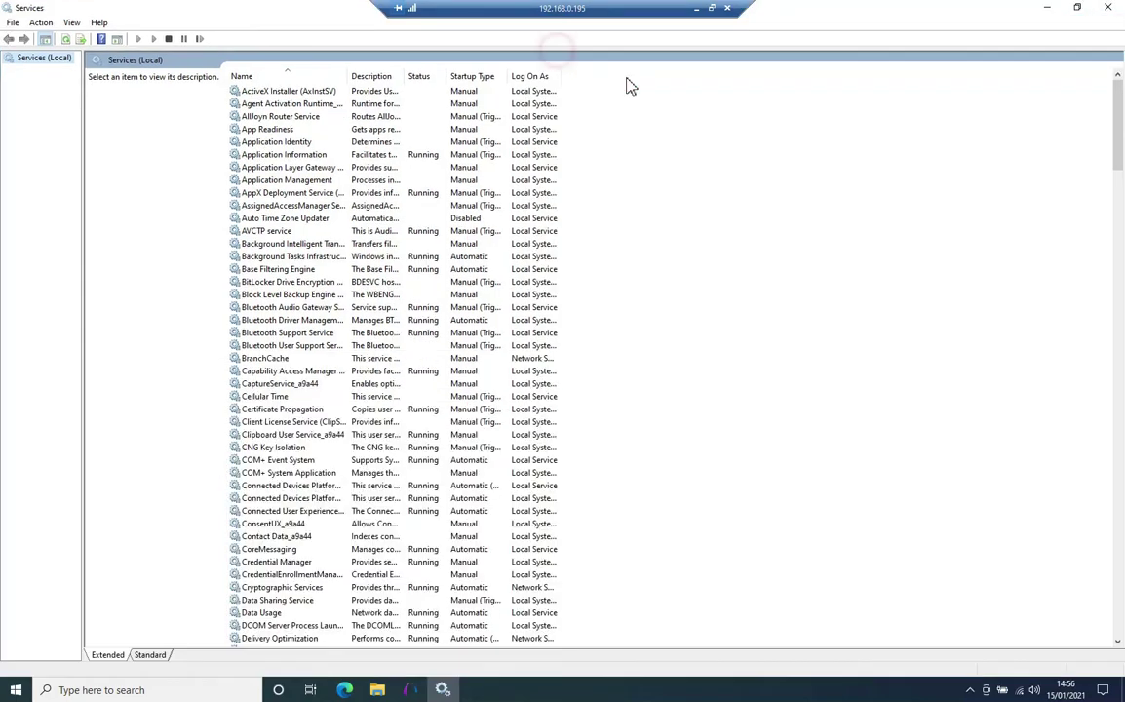
pyautogui.scroll(-1, 468, 421)
pyautogui.scroll(-20, 468, 421)
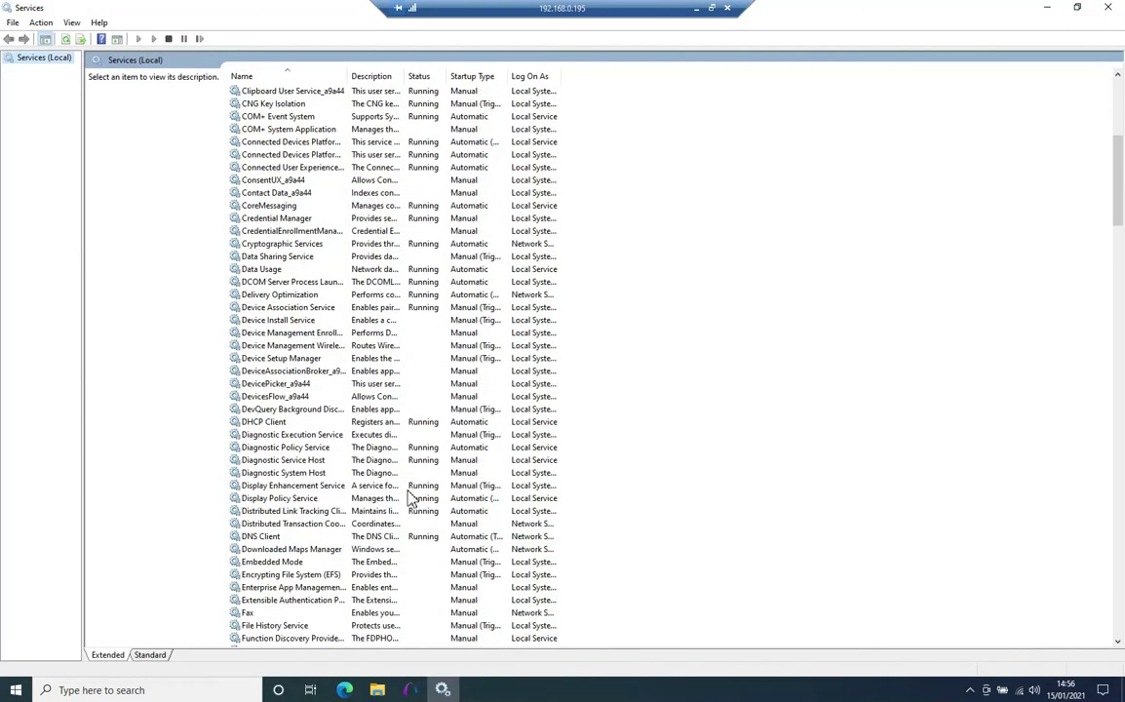
pyautogui.scroll(-3, 414, 498)
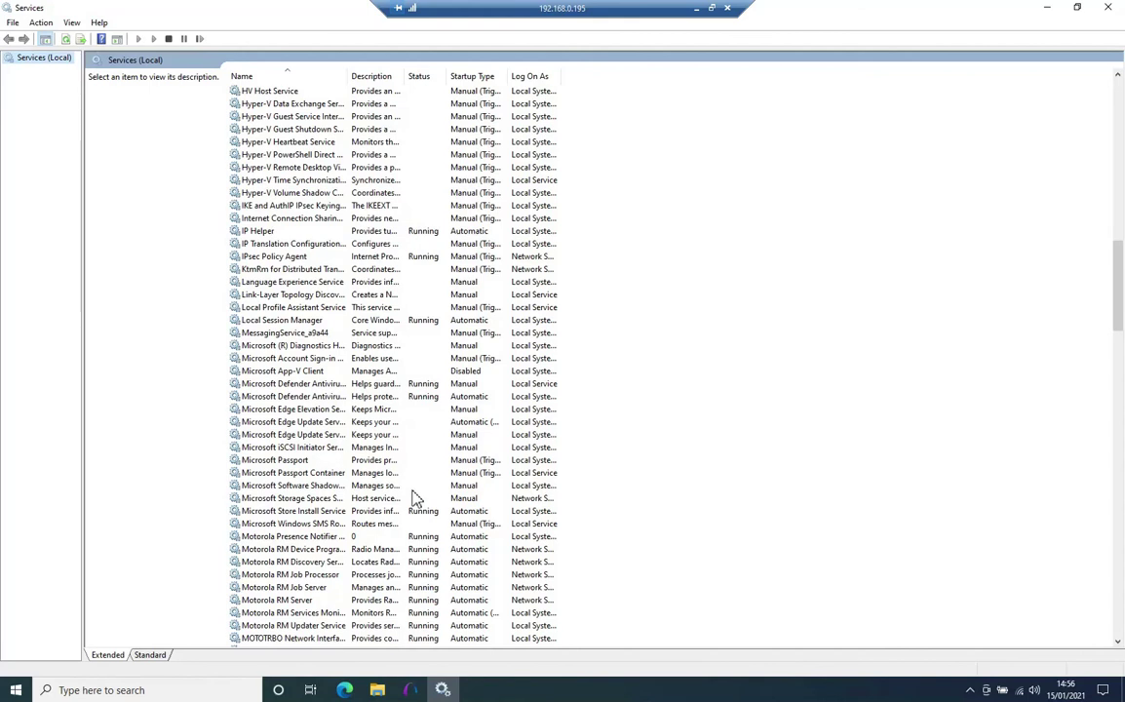
pyautogui.scroll(-4, 413, 498)
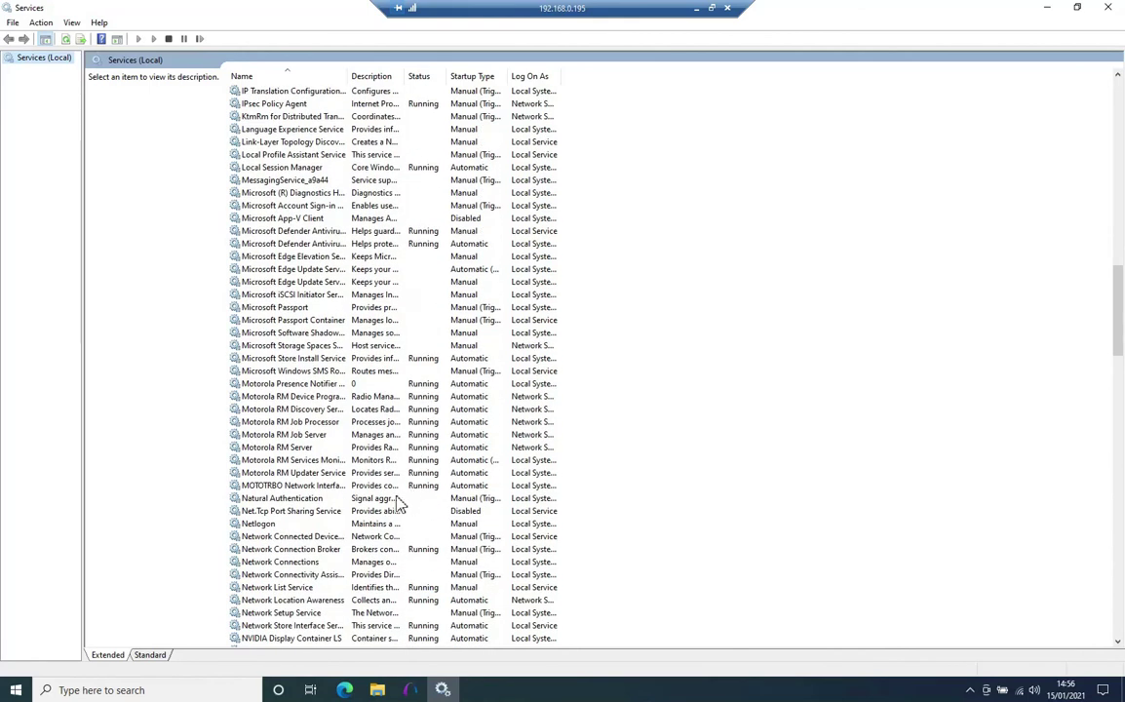
pyautogui.click(298, 485)
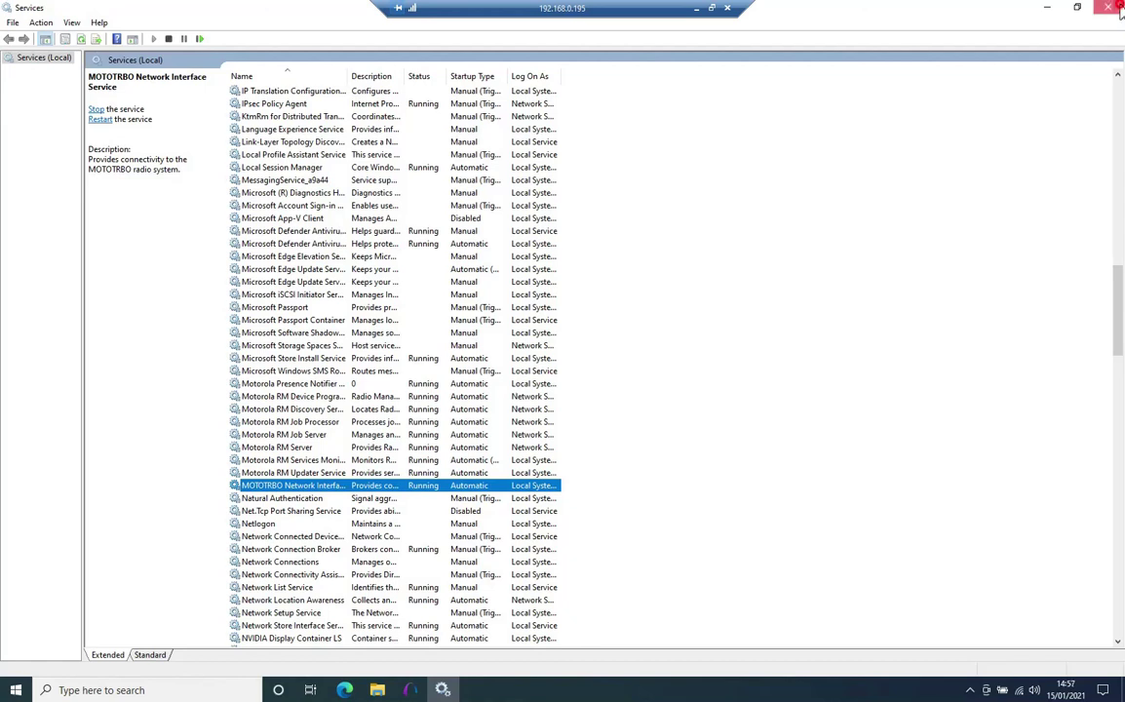
pyautogui.click(1118, 8)
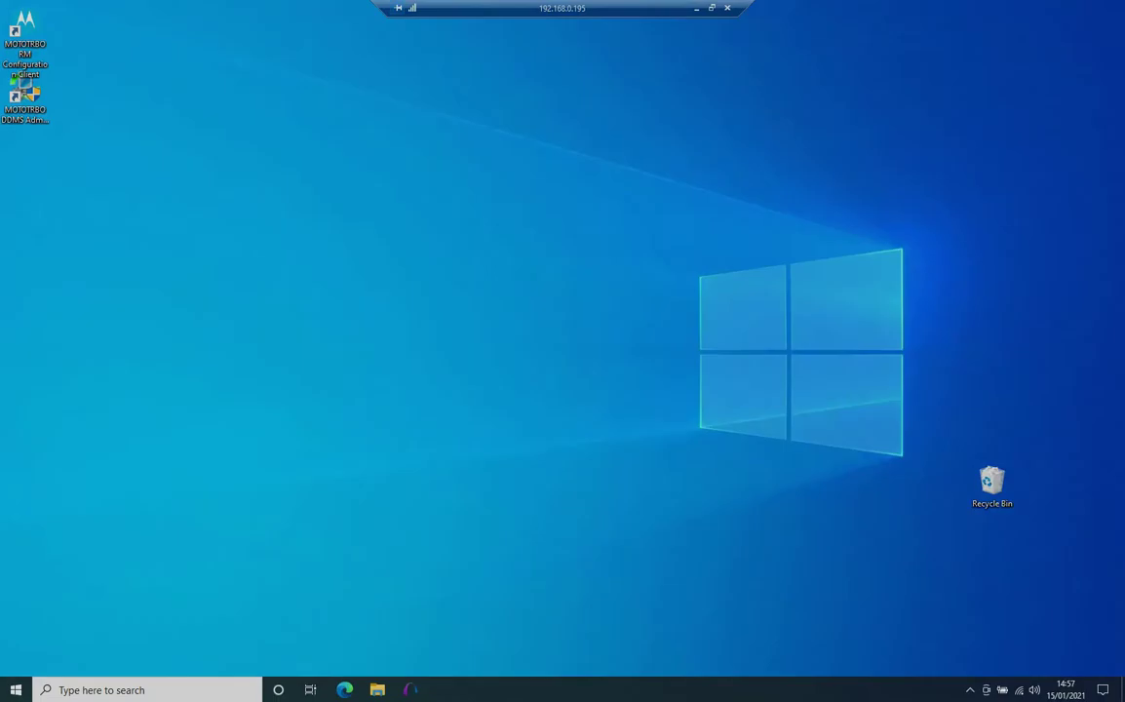